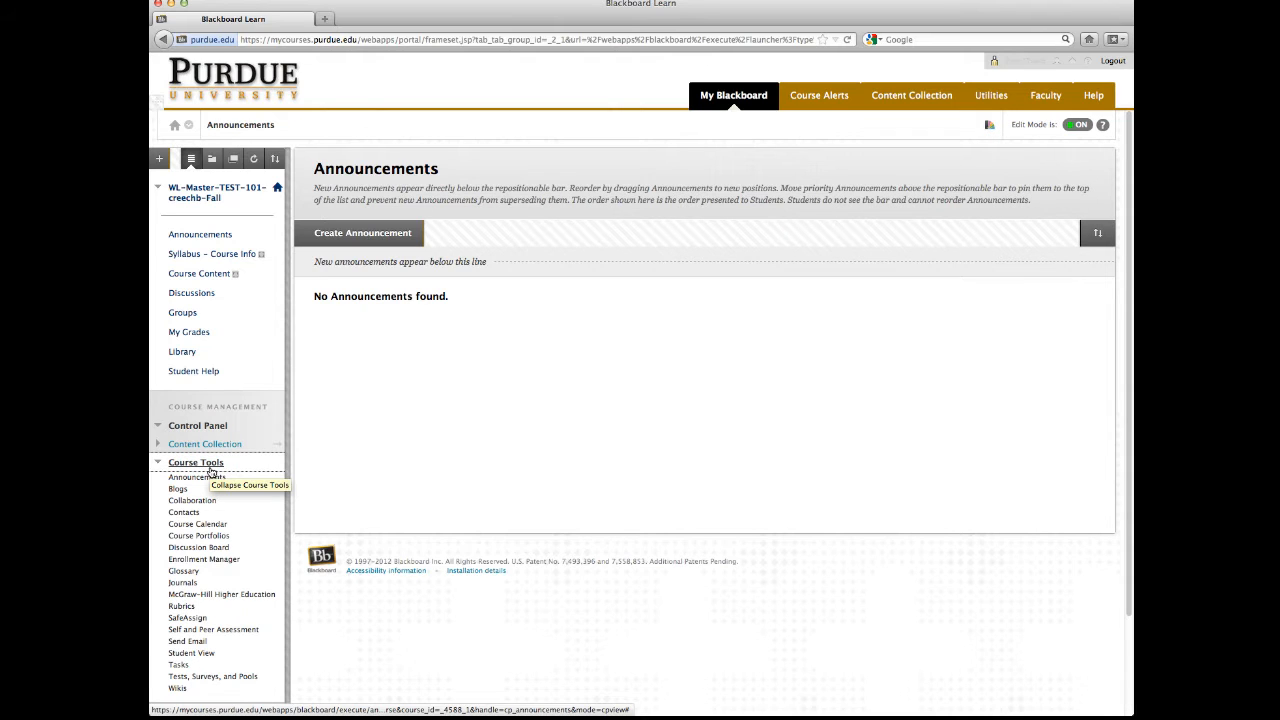
Step: Build a new course survey named "Survey 1" and submit it with the description and instructions left empty
{"action": "left_click", "coordinate": [250, 677]}
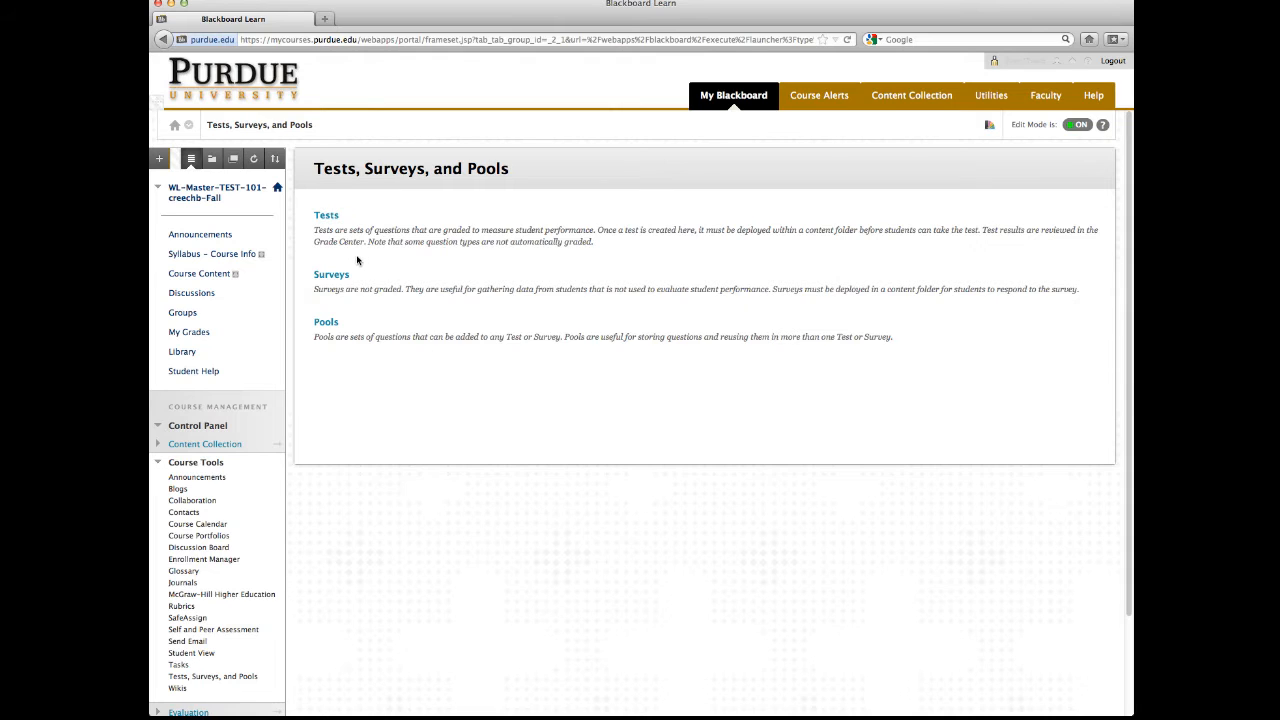
{"action": "left_click", "coordinate": [331, 276]}
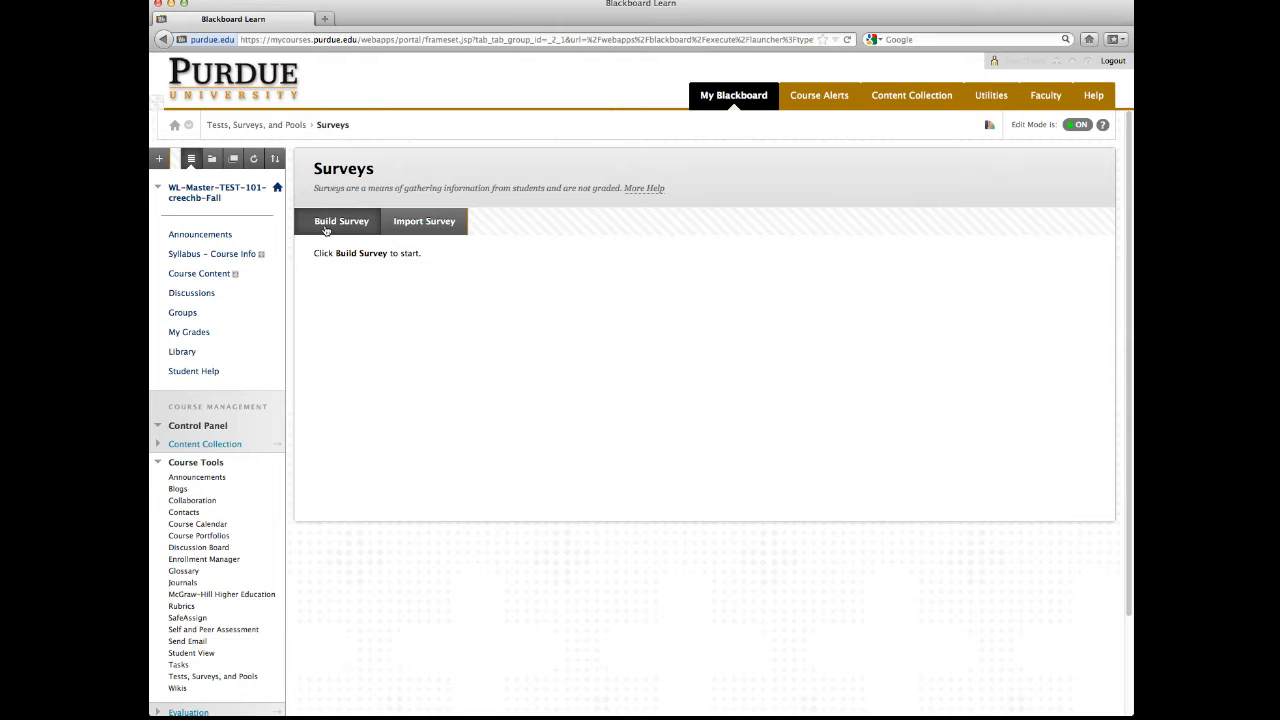
{"action": "left_click", "coordinate": [325, 230]}
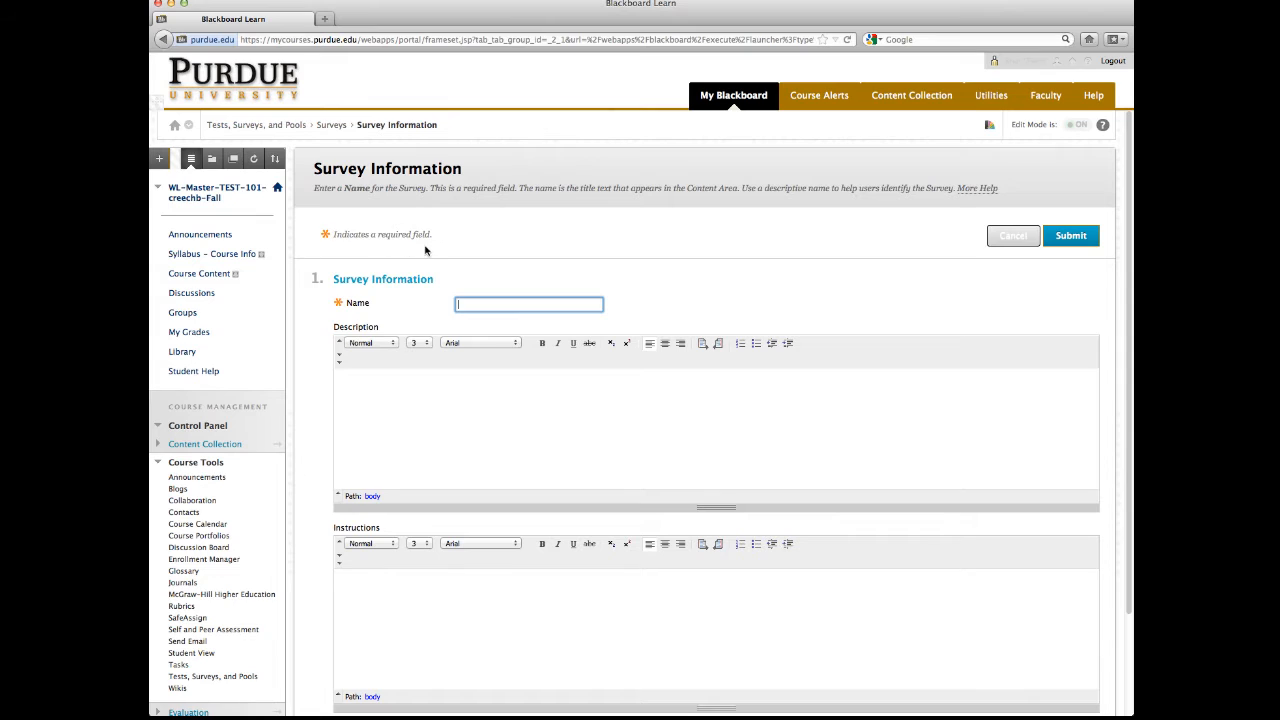
{"action": "type", "text": "Survey 1"}
{"action": "left_click", "coordinate": [422, 428]}
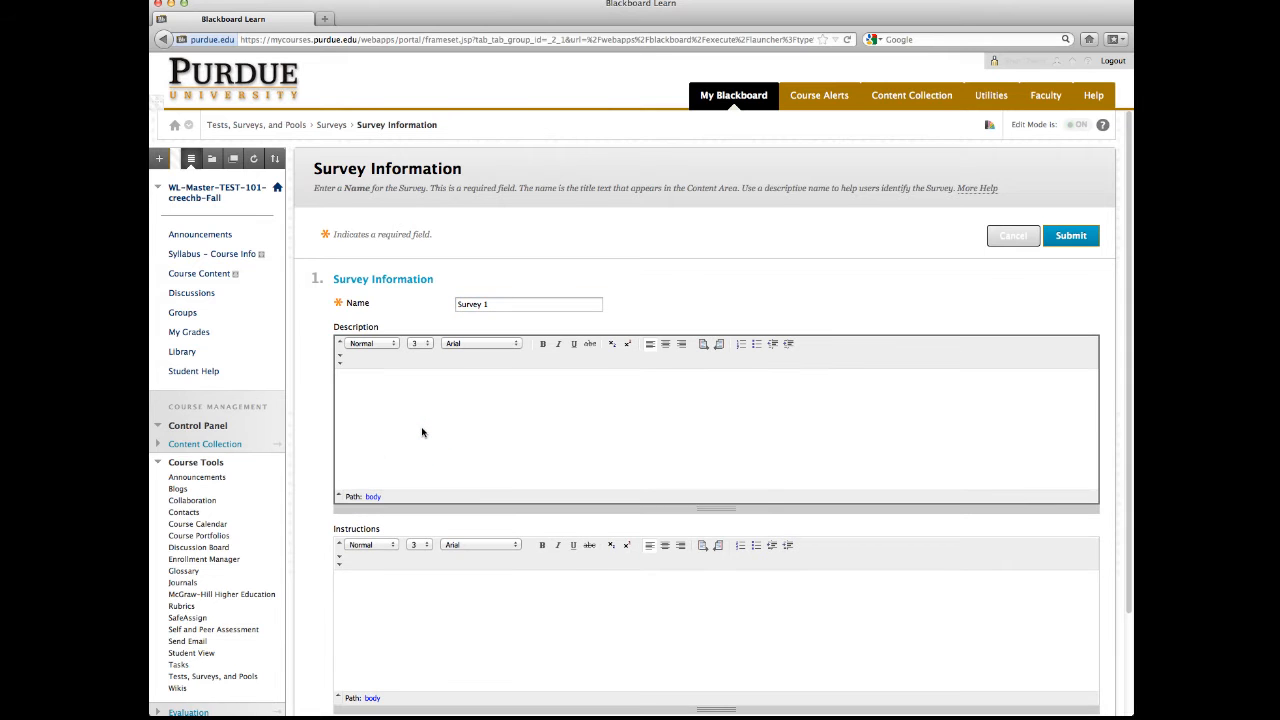
{"action": "scroll", "coordinate": [422, 432], "scroll_direction": "down", "scroll_amount": 3}
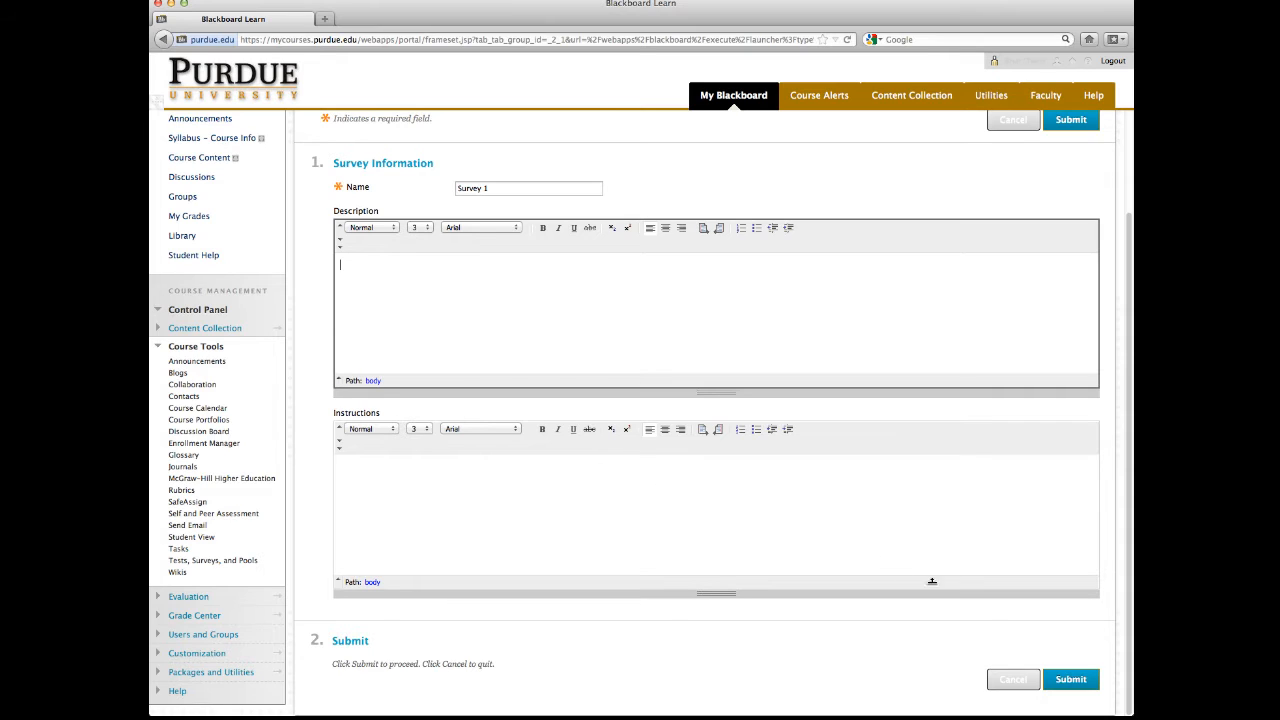
{"action": "left_click", "coordinate": [1084, 680]}
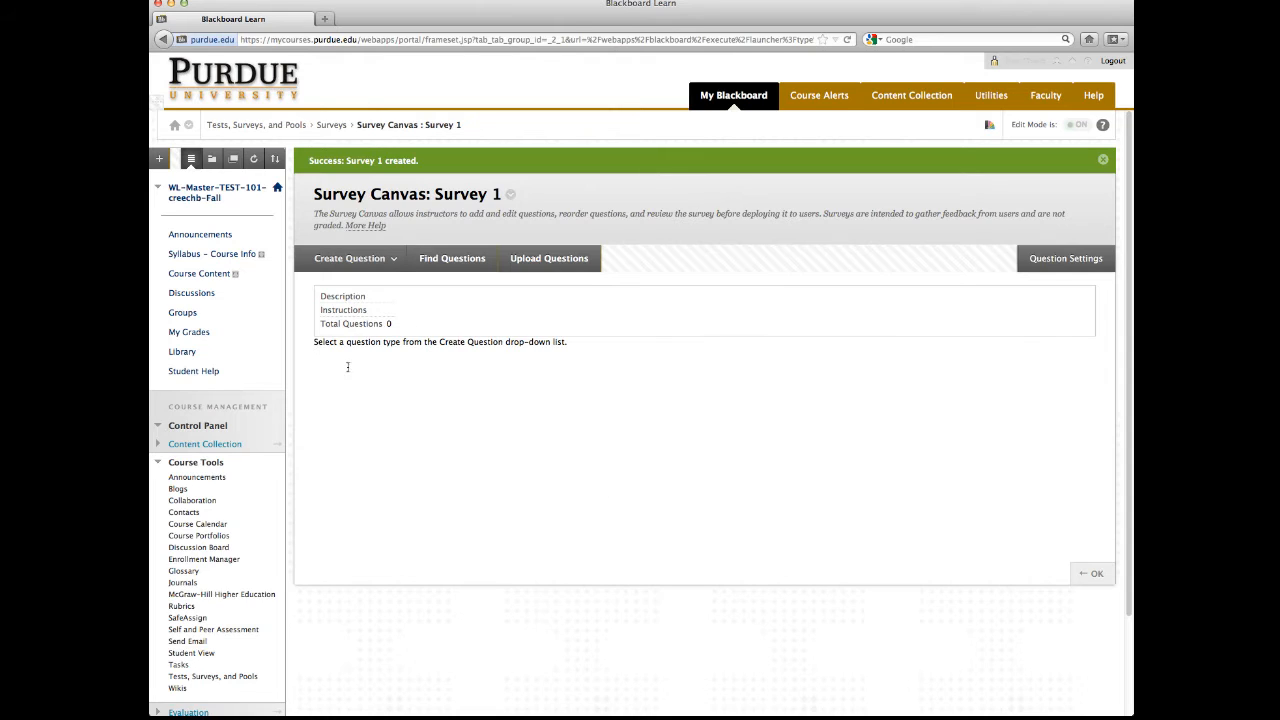
Step: Create a Multiple Choice question titled "Question 1" with the question text "What is your major?"
{"action": "left_click", "coordinate": [337, 266]}
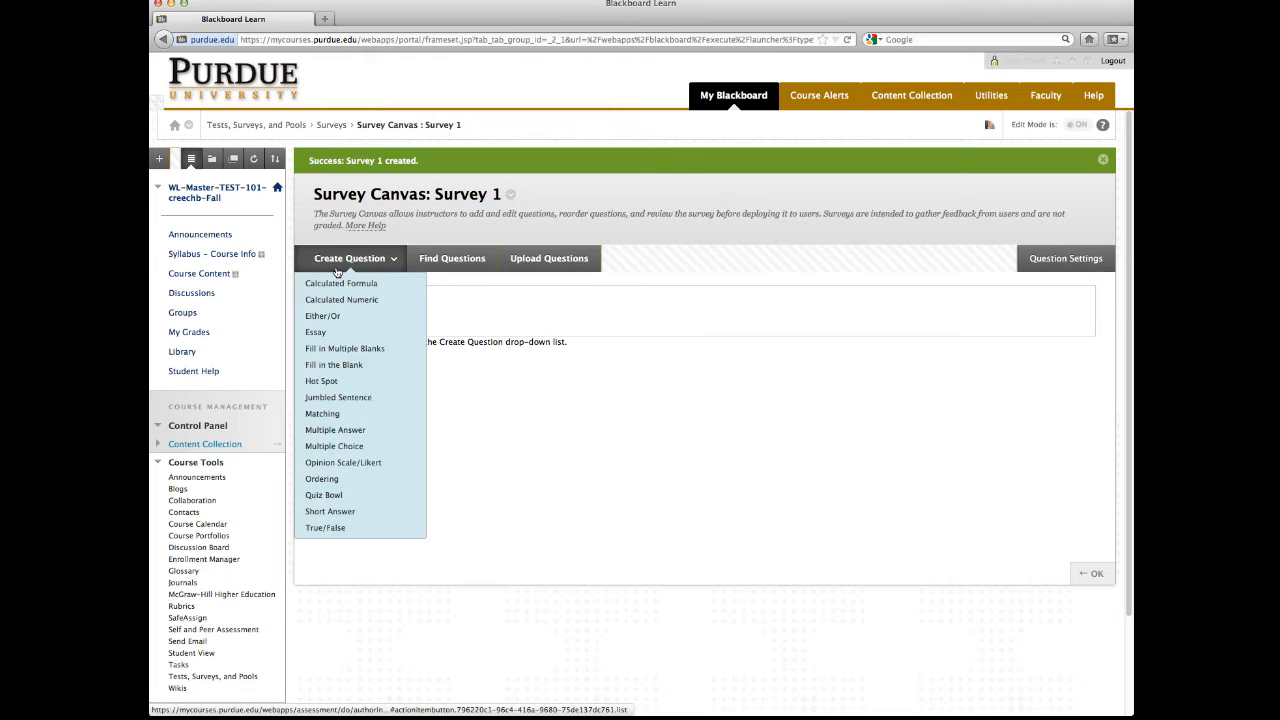
{"action": "left_click", "coordinate": [335, 452]}
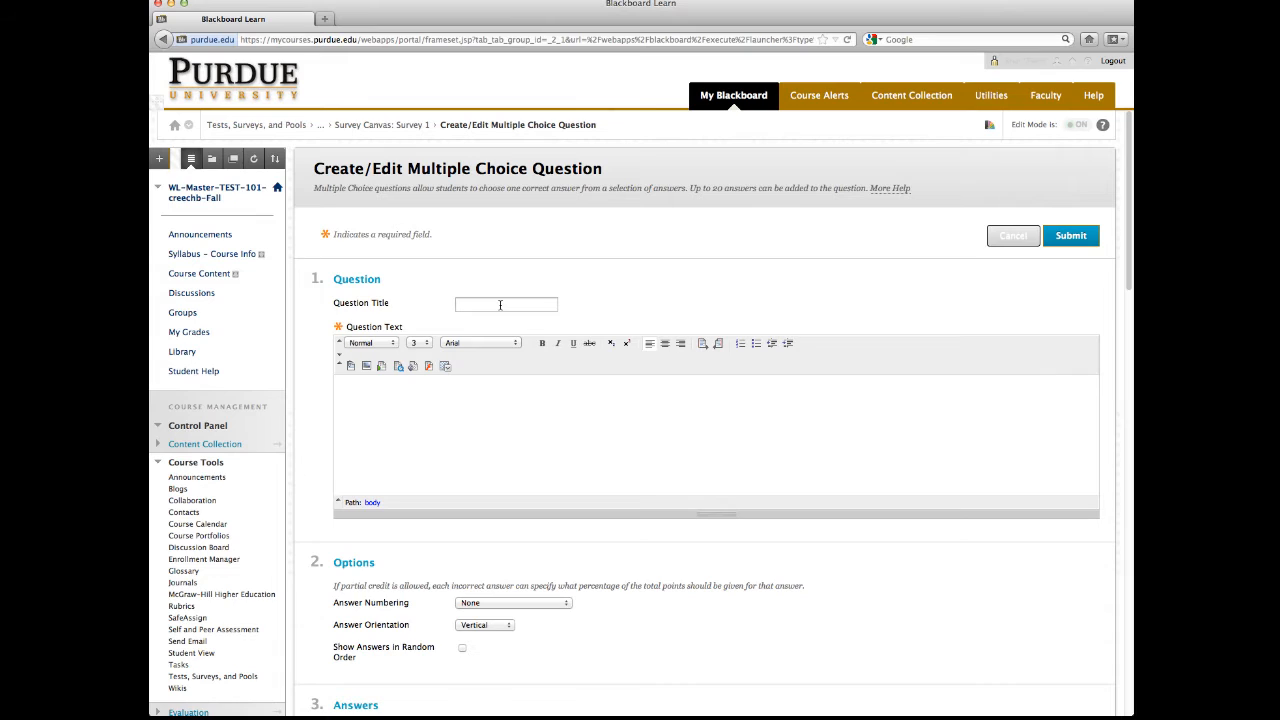
{"action": "left_click", "coordinate": [500, 305]}
{"action": "type", "text": "Question 1"}
{"action": "left_click", "coordinate": [496, 414]}
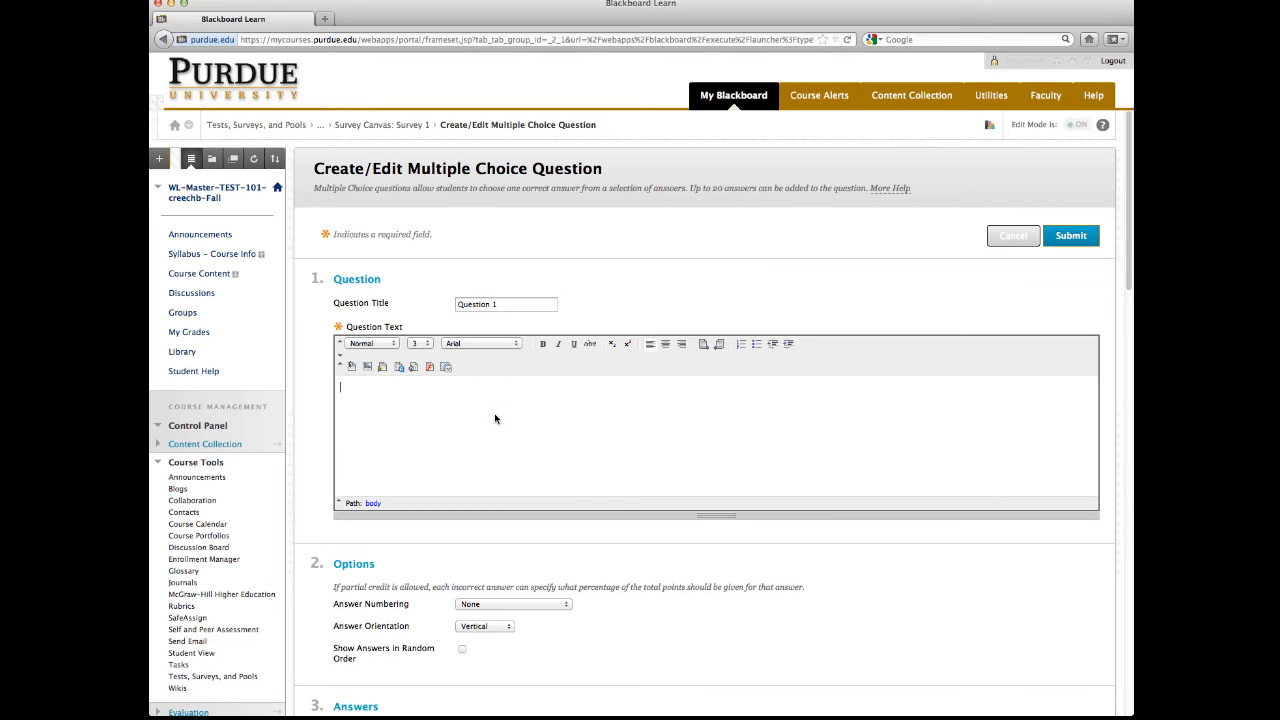
{"action": "type", "text": "What is your major?"}
Step: Keep the number of answers at 4 and enter "Civil Engineering" as Answer 1 and "Communications" as Answer 2
{"action": "scroll", "coordinate": [495, 420], "scroll_direction": "down", "scroll_amount": 3}
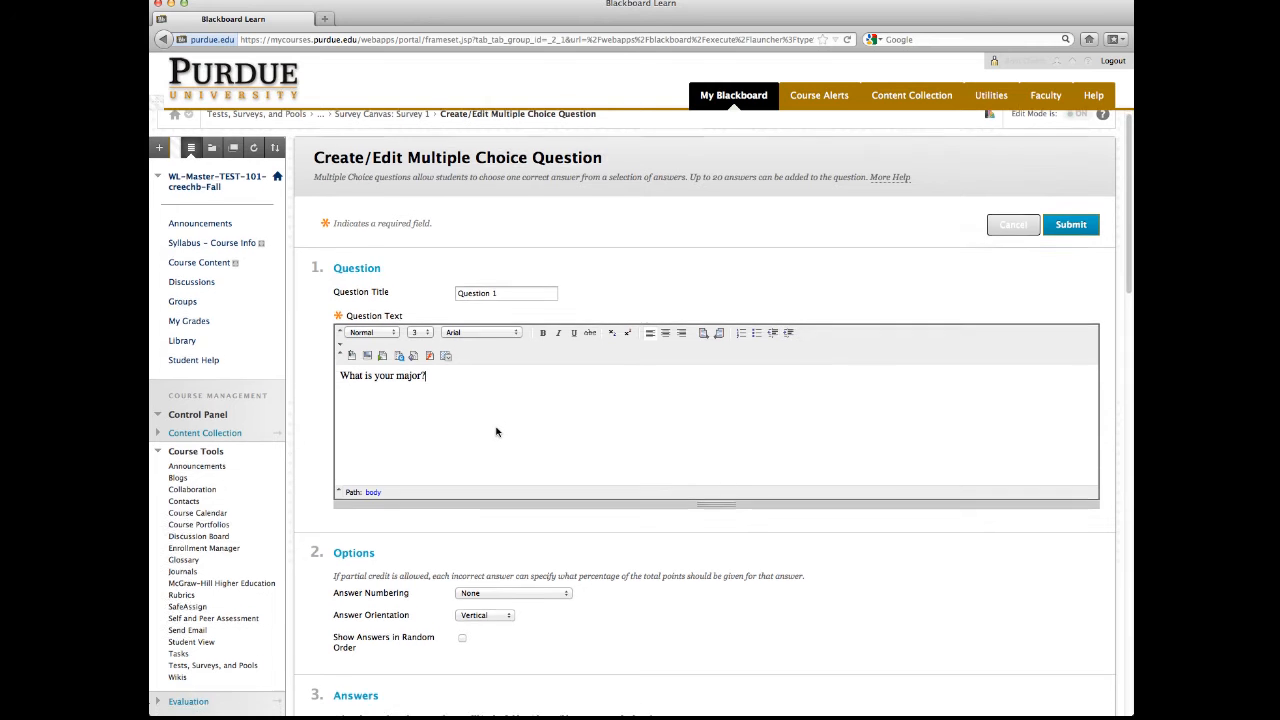
{"action": "scroll", "coordinate": [496, 431], "scroll_direction": "down", "scroll_amount": 6}
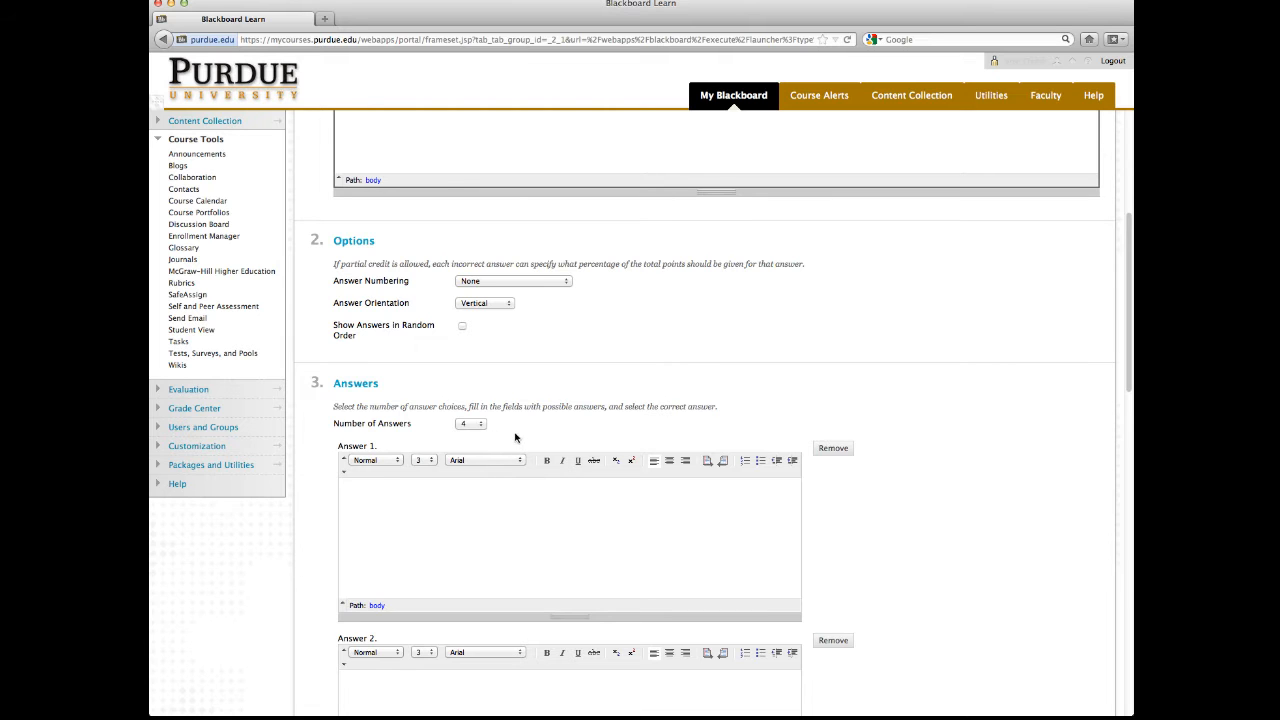
{"action": "scroll", "coordinate": [515, 430], "scroll_direction": "down", "scroll_amount": 2}
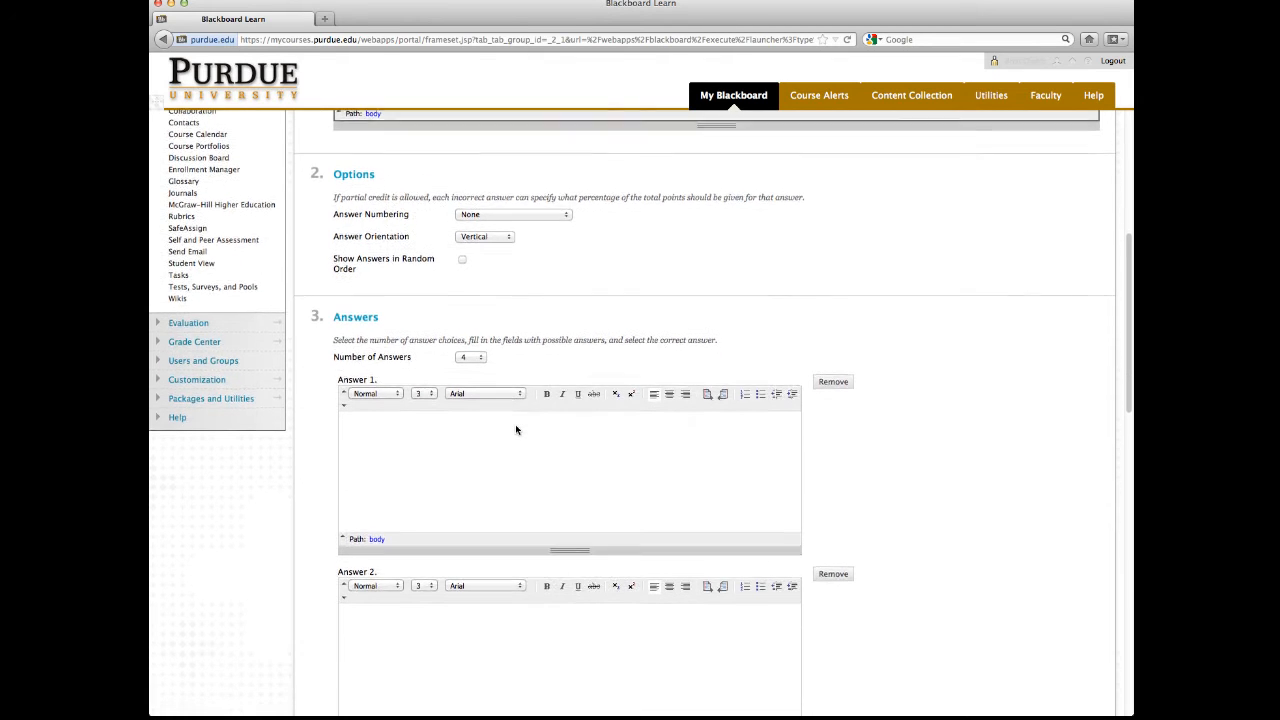
{"action": "left_click", "coordinate": [482, 355]}
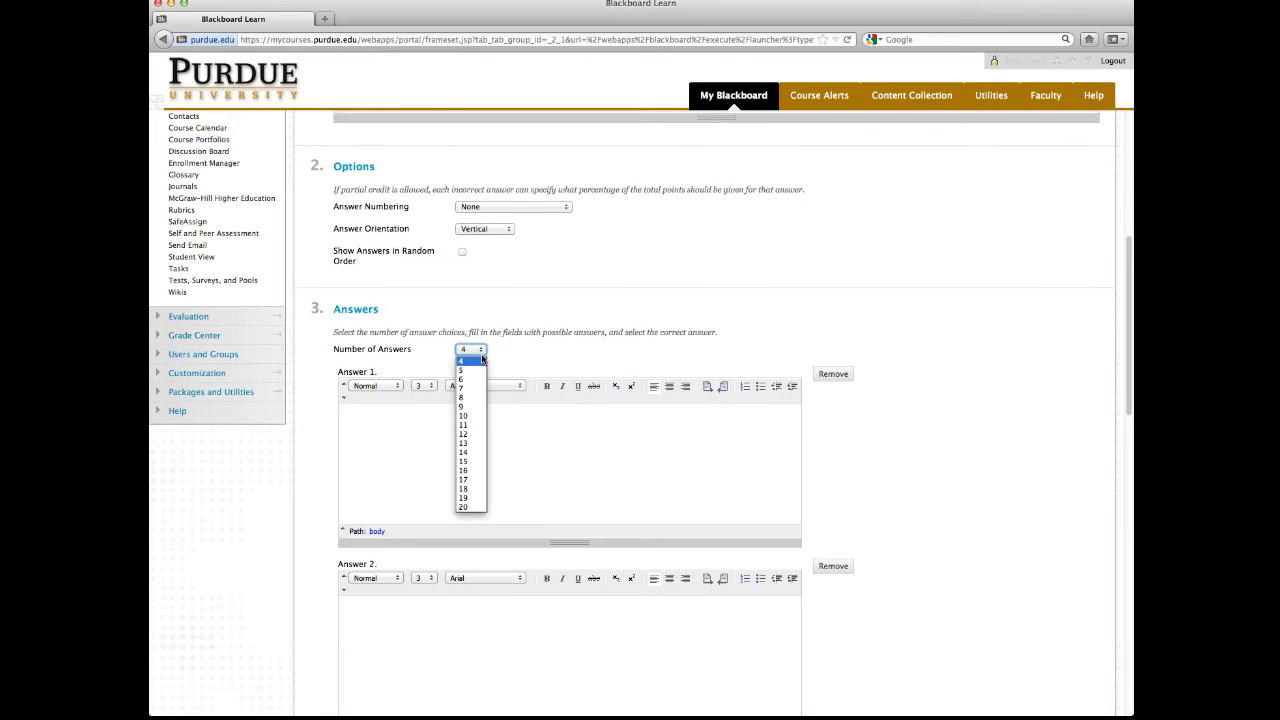
{"action": "left_click", "coordinate": [563, 348]}
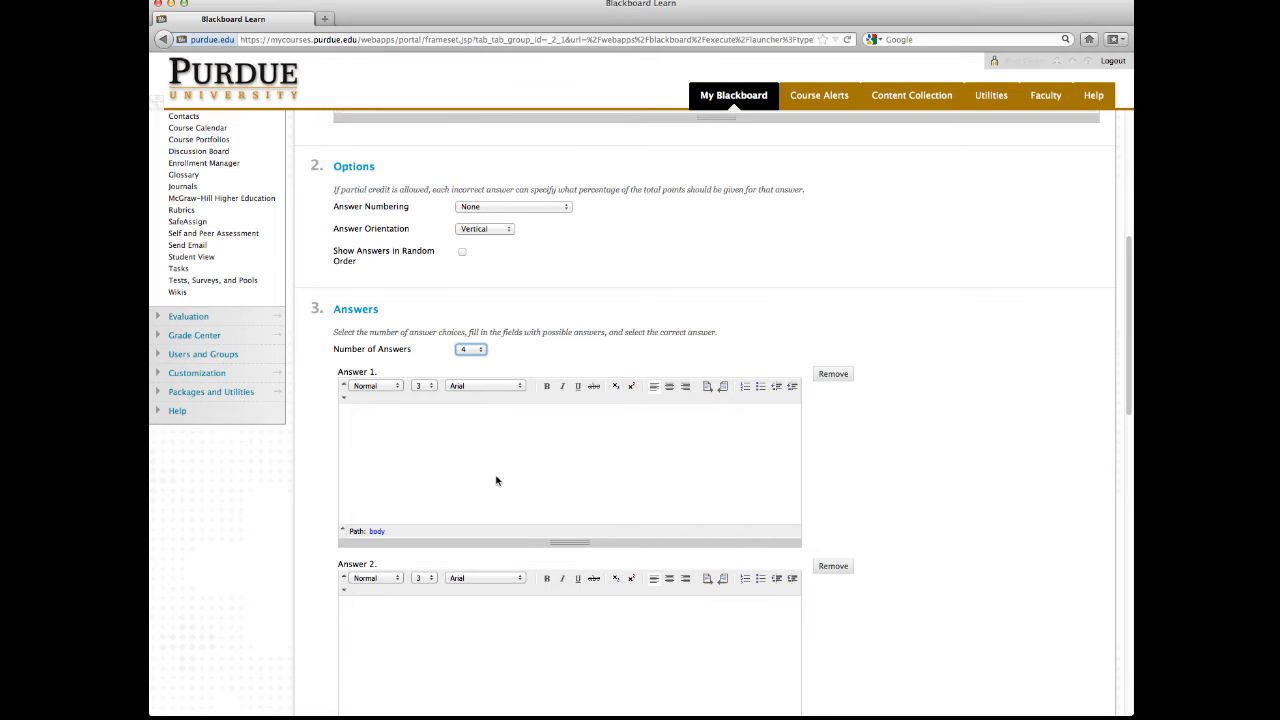
{"action": "left_click", "coordinate": [390, 420]}
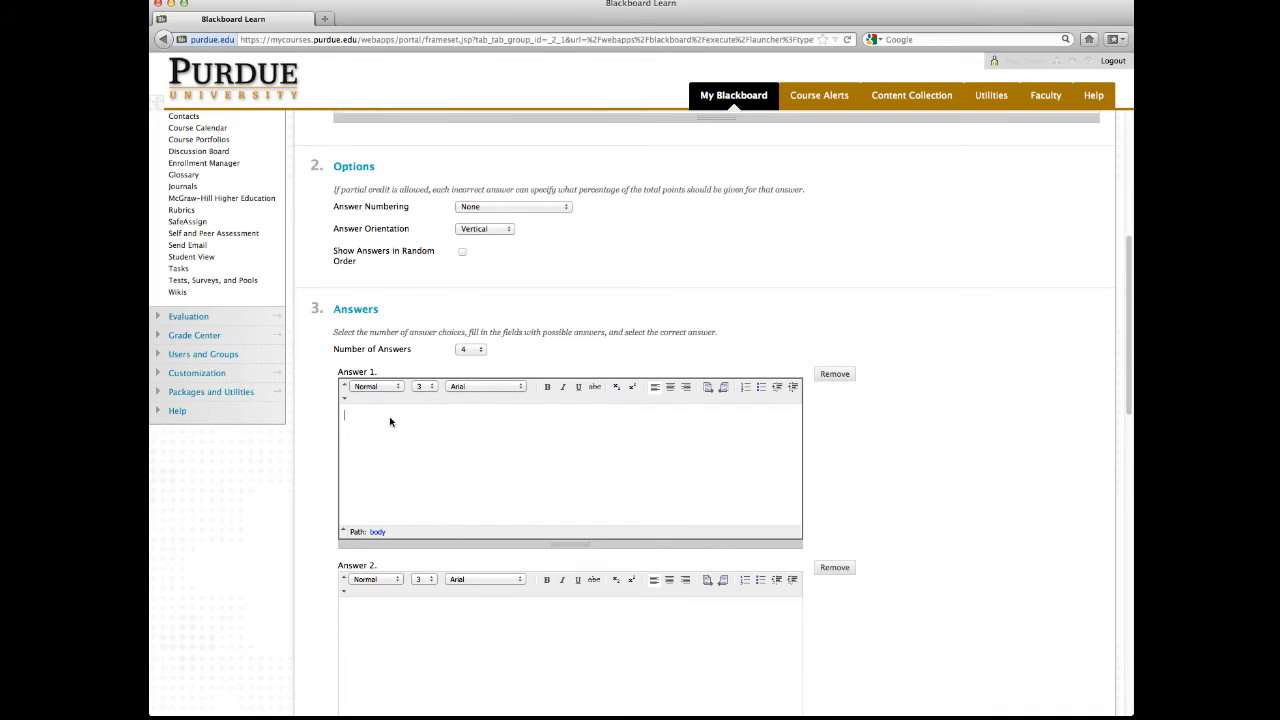
{"action": "type", "text": "Civil Engineering"}
{"action": "left_click", "coordinate": [421, 625]}
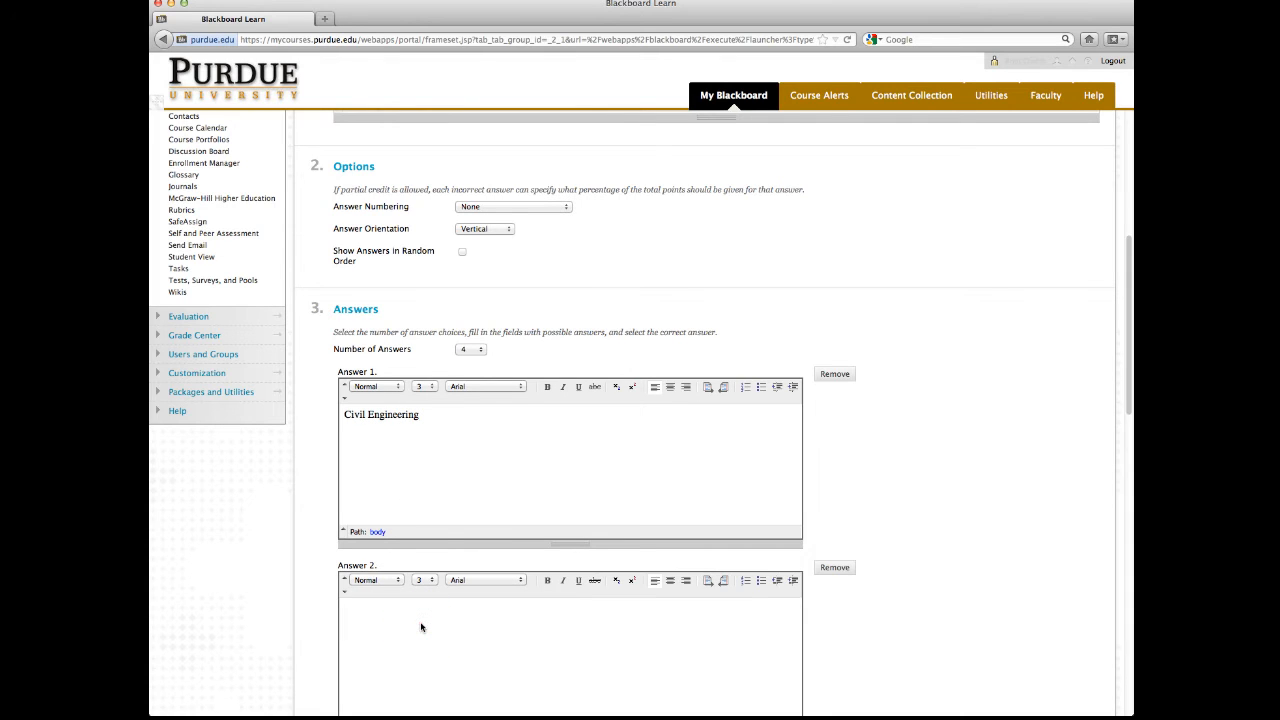
{"action": "type", "text": "Communications"}
Step: Enter "English" as Answer 3 and "Undecided" as Answer 4
{"action": "scroll", "coordinate": [426, 635], "scroll_direction": "down", "scroll_amount": 3}
{"action": "left_click", "coordinate": [429, 634]}
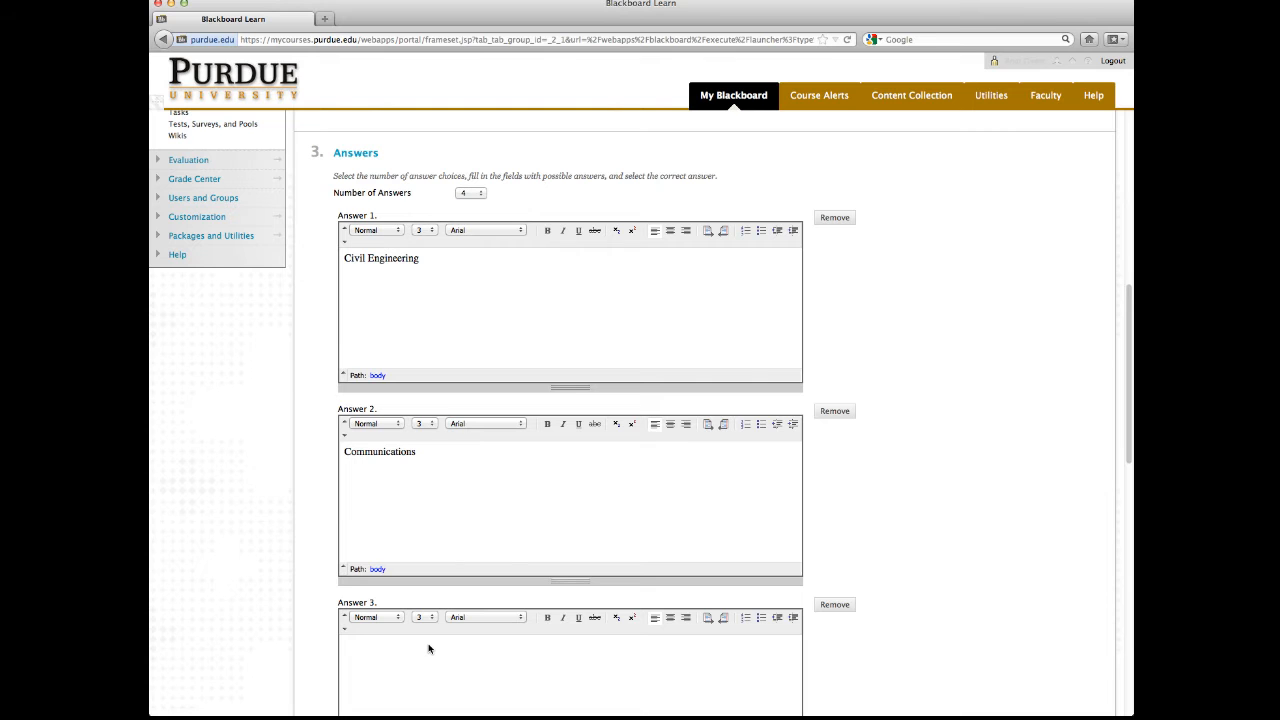
{"action": "type", "text": "English"}
{"action": "scroll", "coordinate": [431, 643], "scroll_direction": "down", "scroll_amount": 5}
{"action": "left_click", "coordinate": [433, 643]}
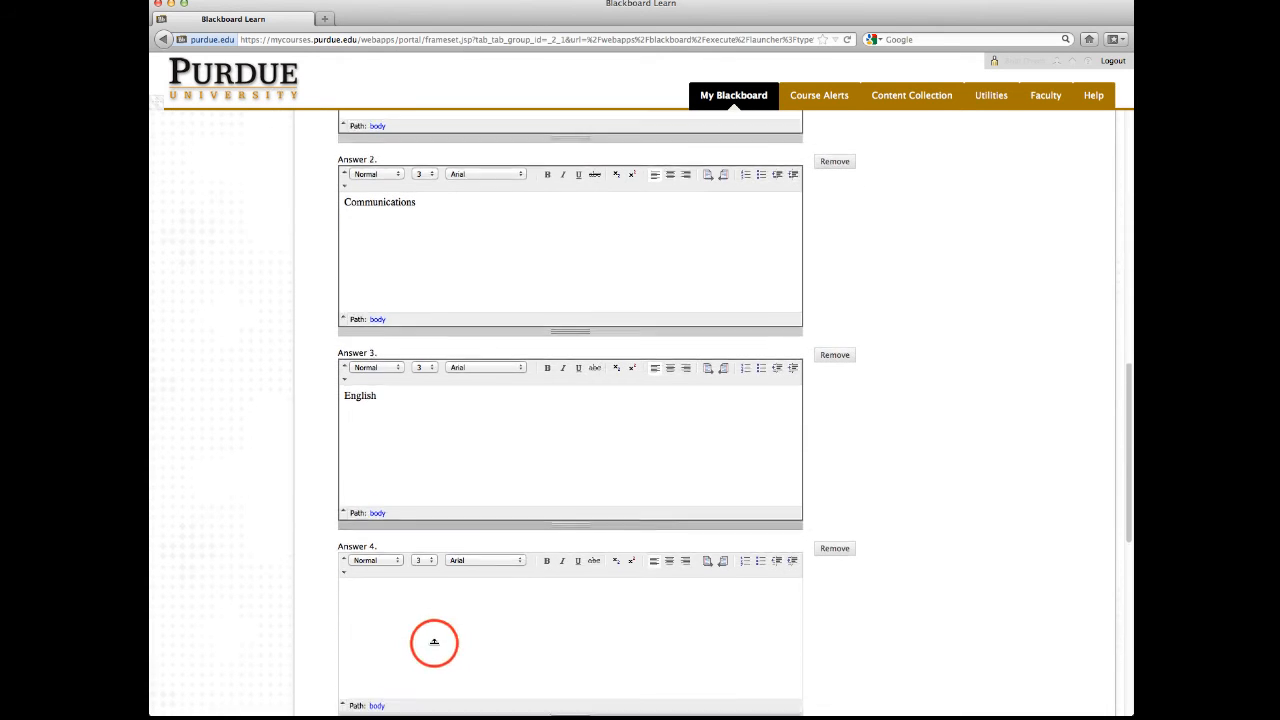
{"action": "type", "text": "Undecided"}
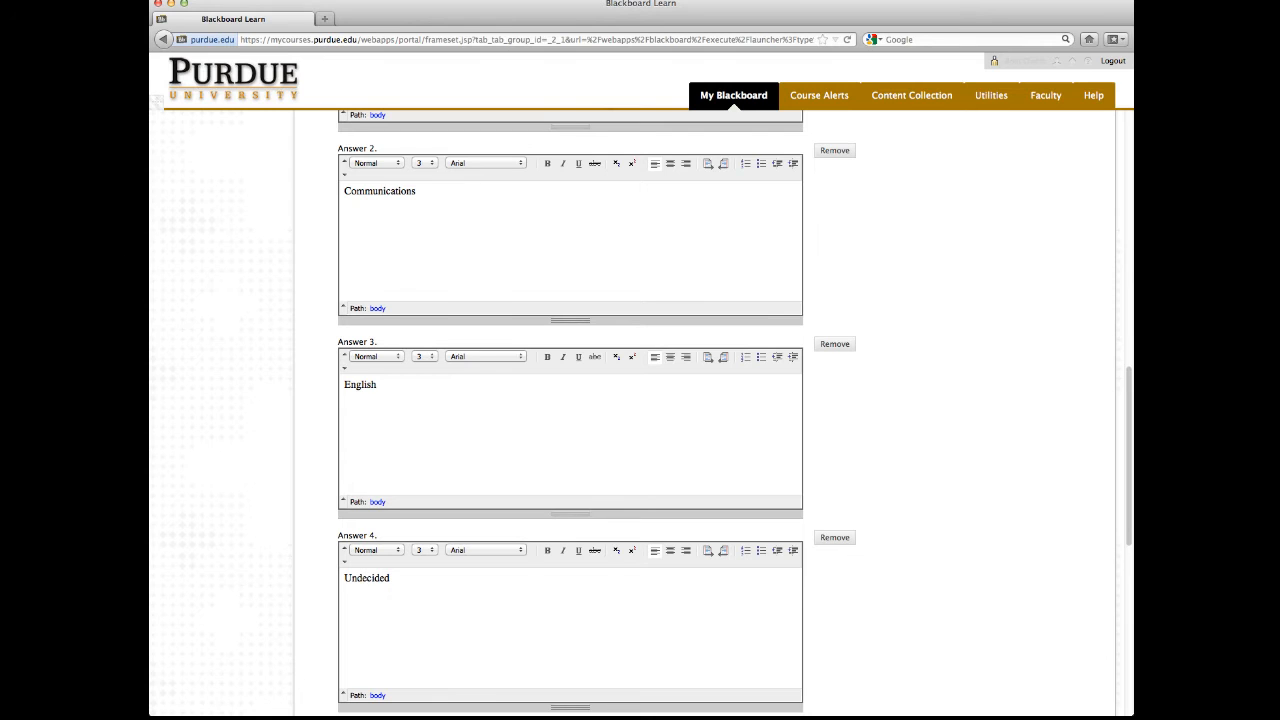
Step: Submit the question without categories or instructor notes, and finish the survey canvas to return to the survey list
{"action": "scroll", "coordinate": [517, 551], "scroll_direction": "up", "scroll_amount": 1}
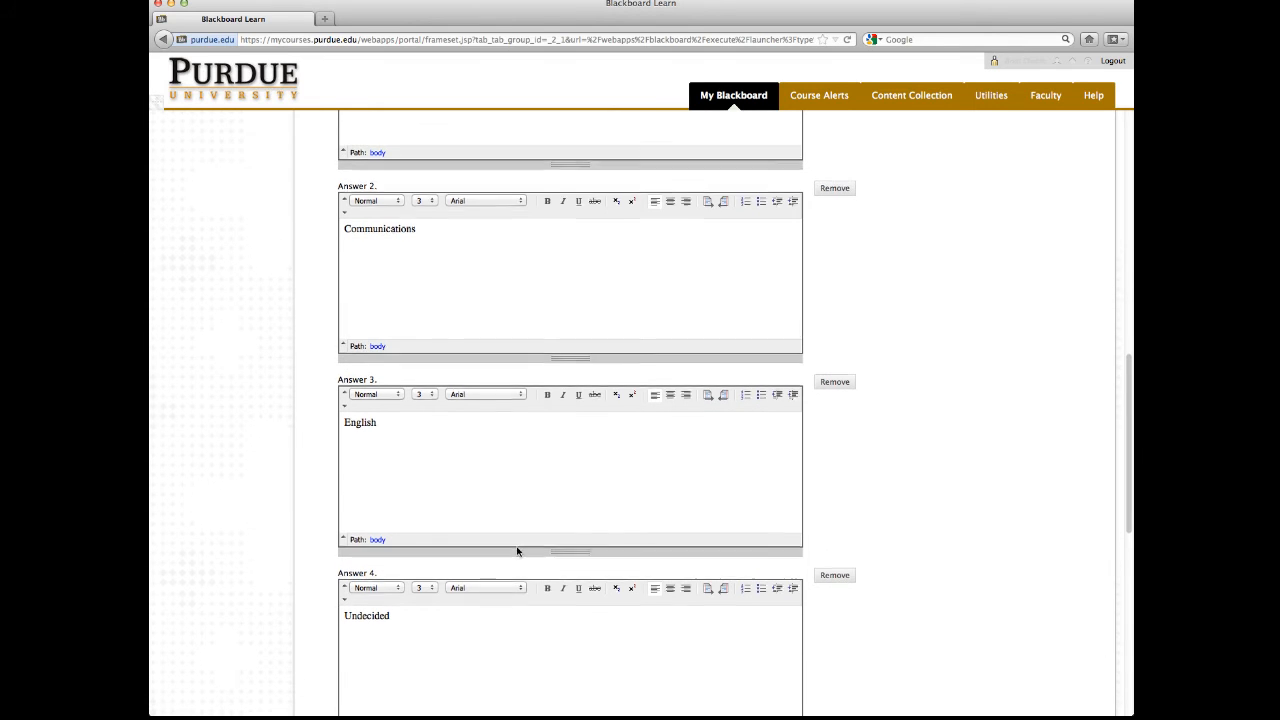
{"action": "scroll", "coordinate": [517, 551], "scroll_direction": "down", "scroll_amount": 3}
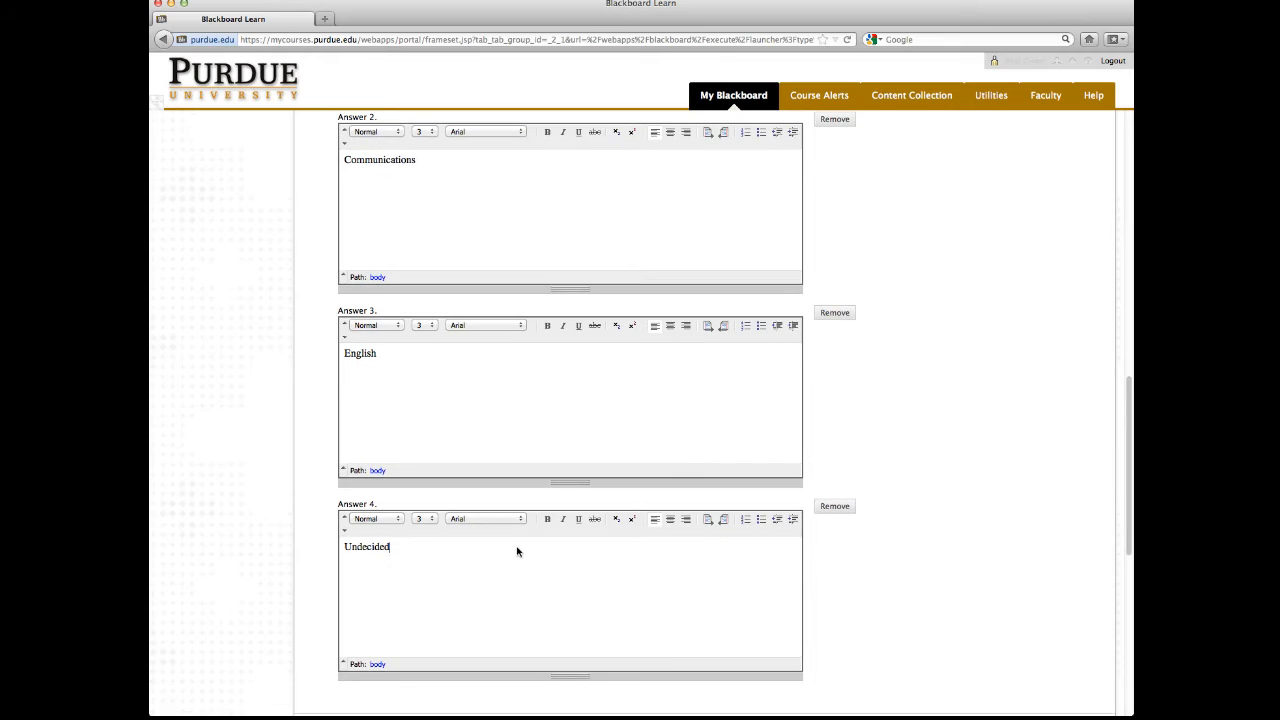
{"action": "scroll", "coordinate": [517, 551], "scroll_direction": "down", "scroll_amount": 3}
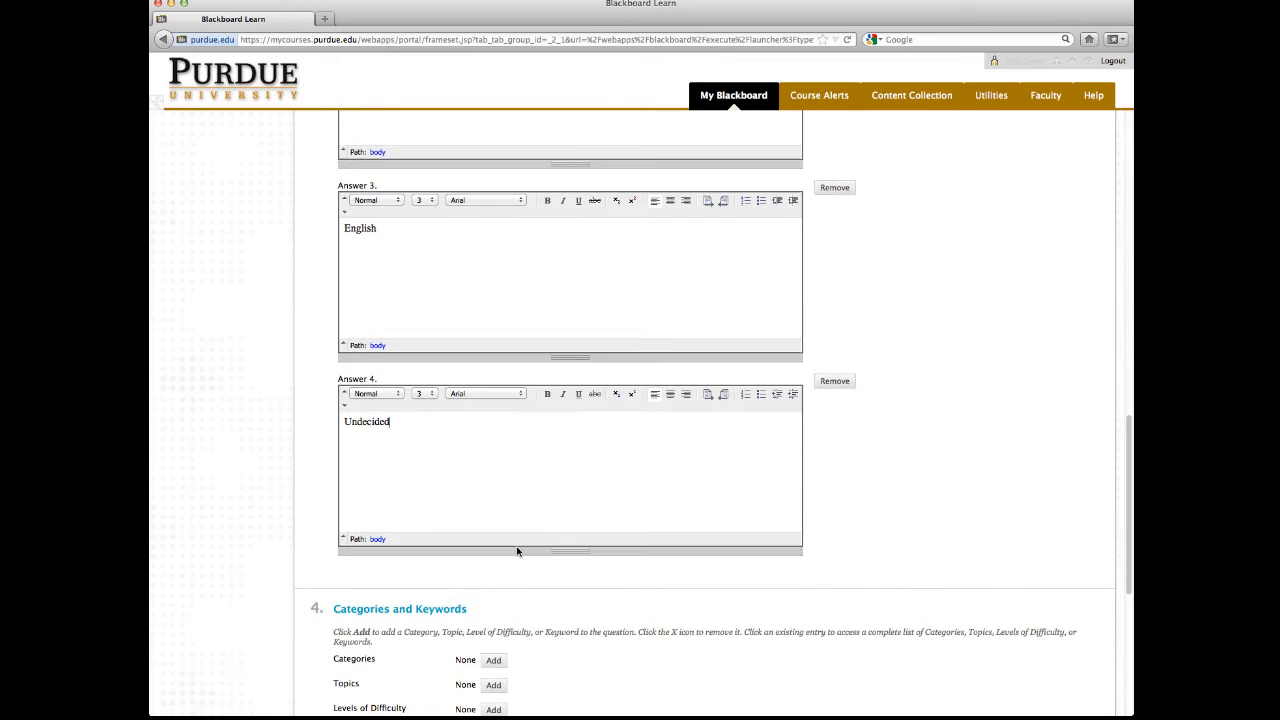
{"action": "scroll", "coordinate": [517, 546], "scroll_direction": "down", "scroll_amount": 1}
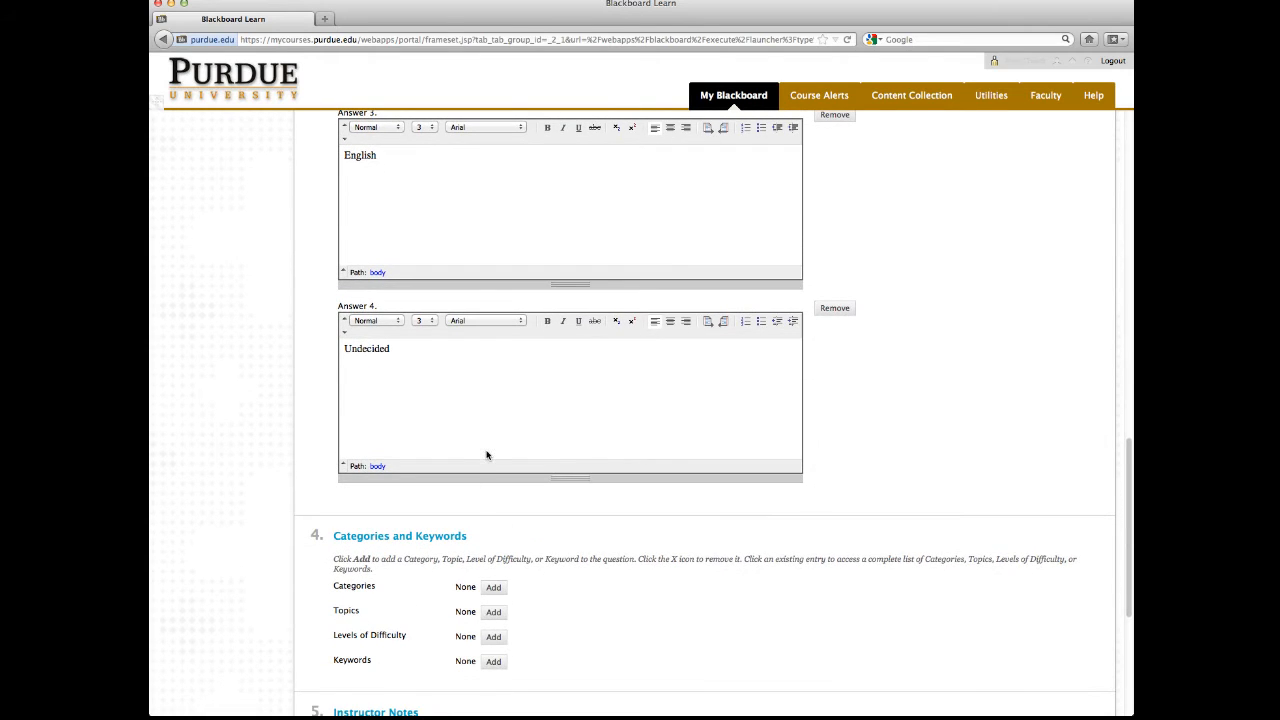
{"action": "scroll", "coordinate": [489, 456], "scroll_direction": "down", "scroll_amount": 2}
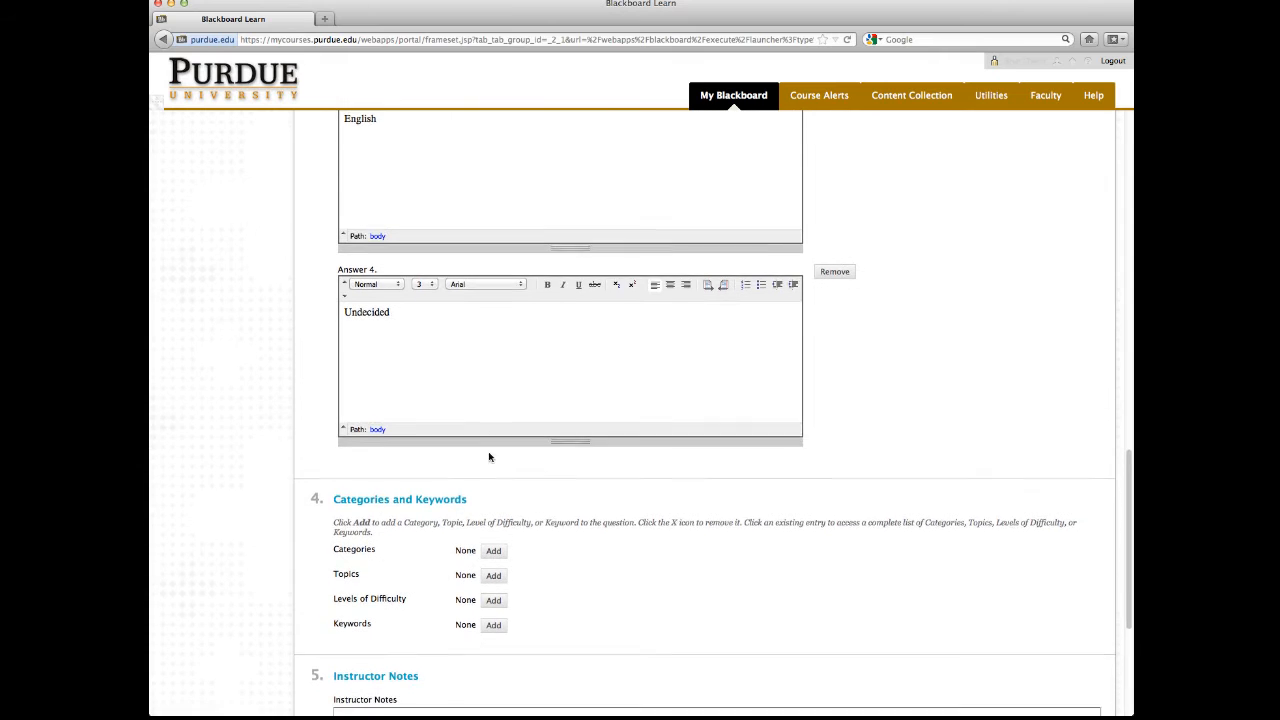
{"action": "scroll", "coordinate": [512, 471], "scroll_direction": "down", "scroll_amount": 2}
{"action": "scroll", "coordinate": [510, 472], "scroll_direction": "down", "scroll_amount": 2}
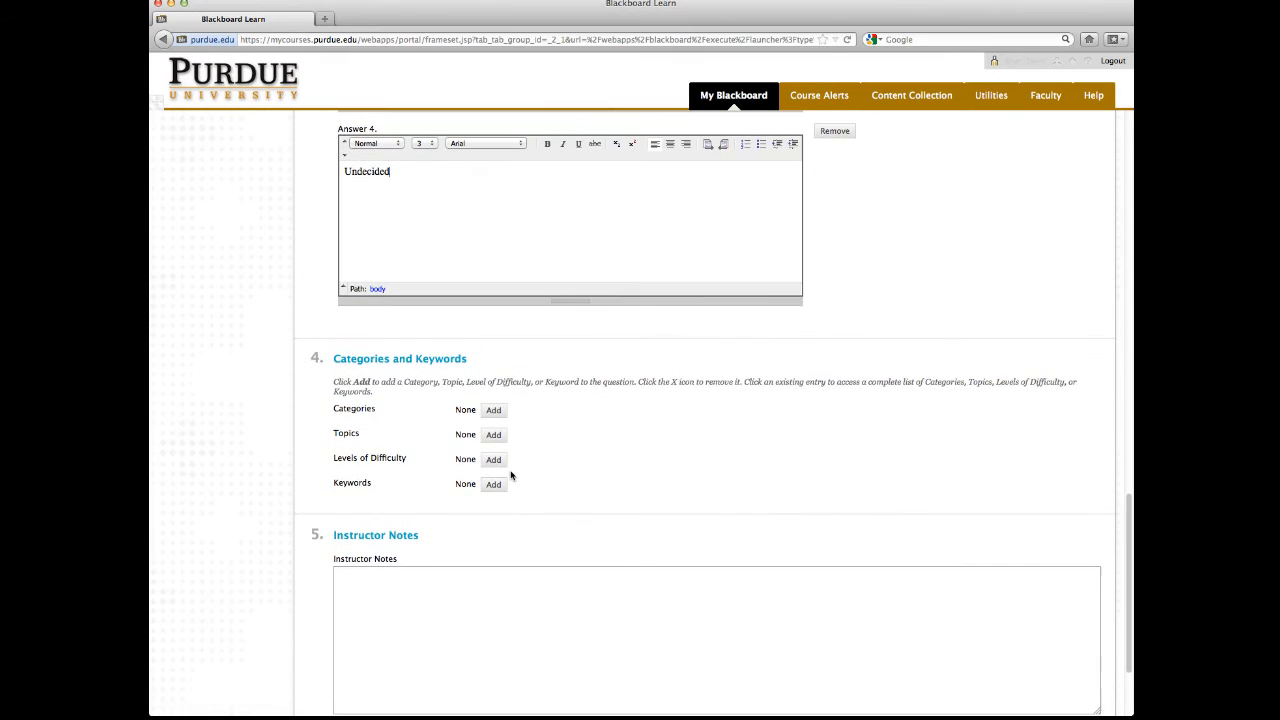
{"action": "scroll", "coordinate": [510, 471], "scroll_direction": "down", "scroll_amount": 3}
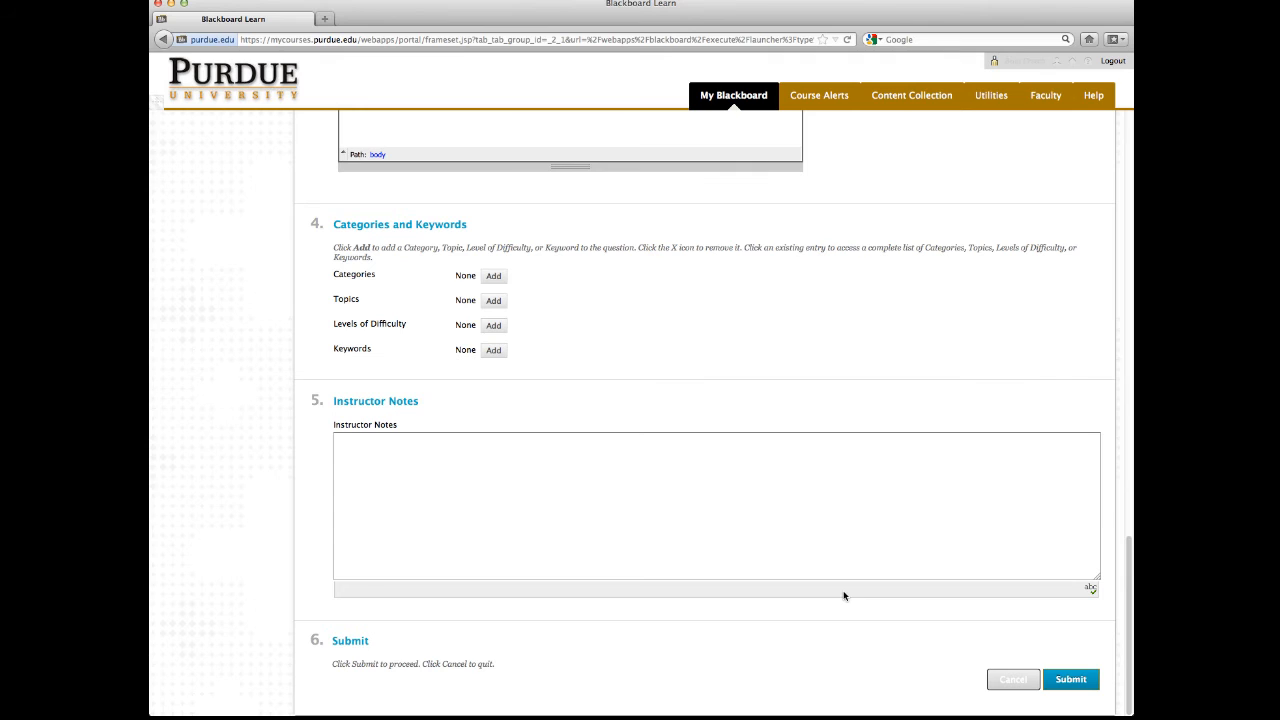
{"action": "left_click", "coordinate": [1067, 680]}
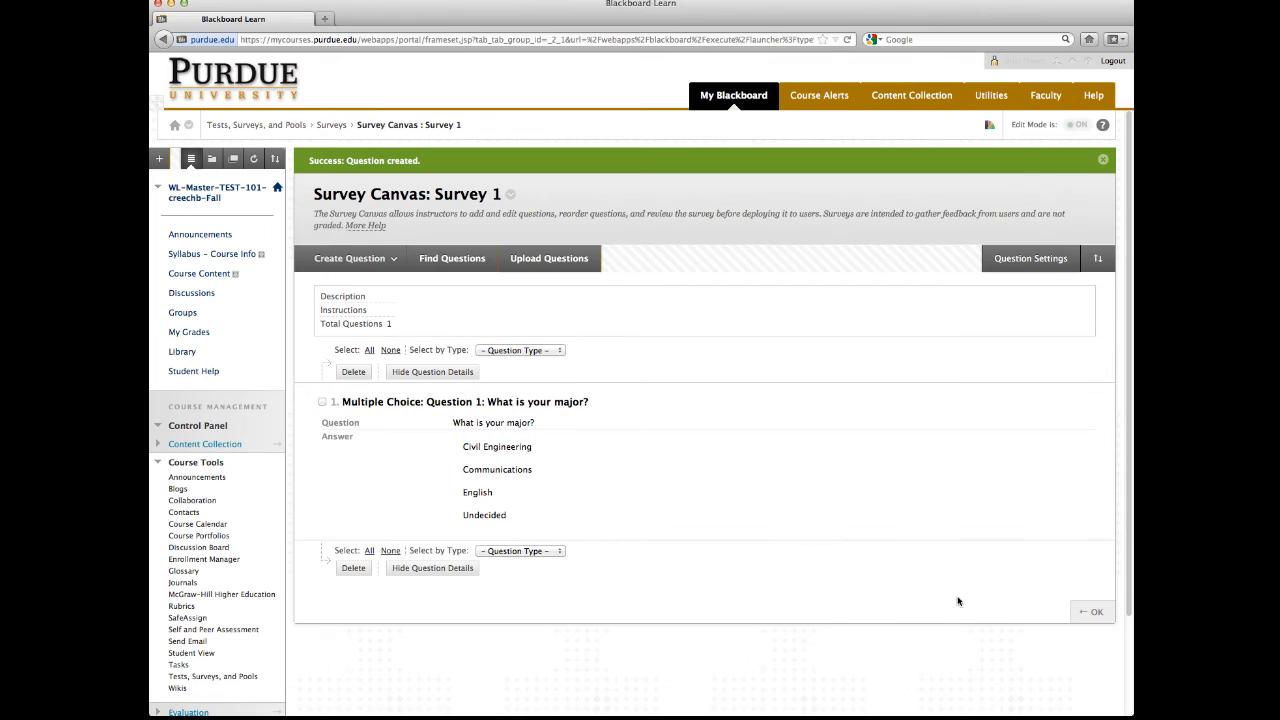
{"action": "left_click", "coordinate": [1095, 614]}
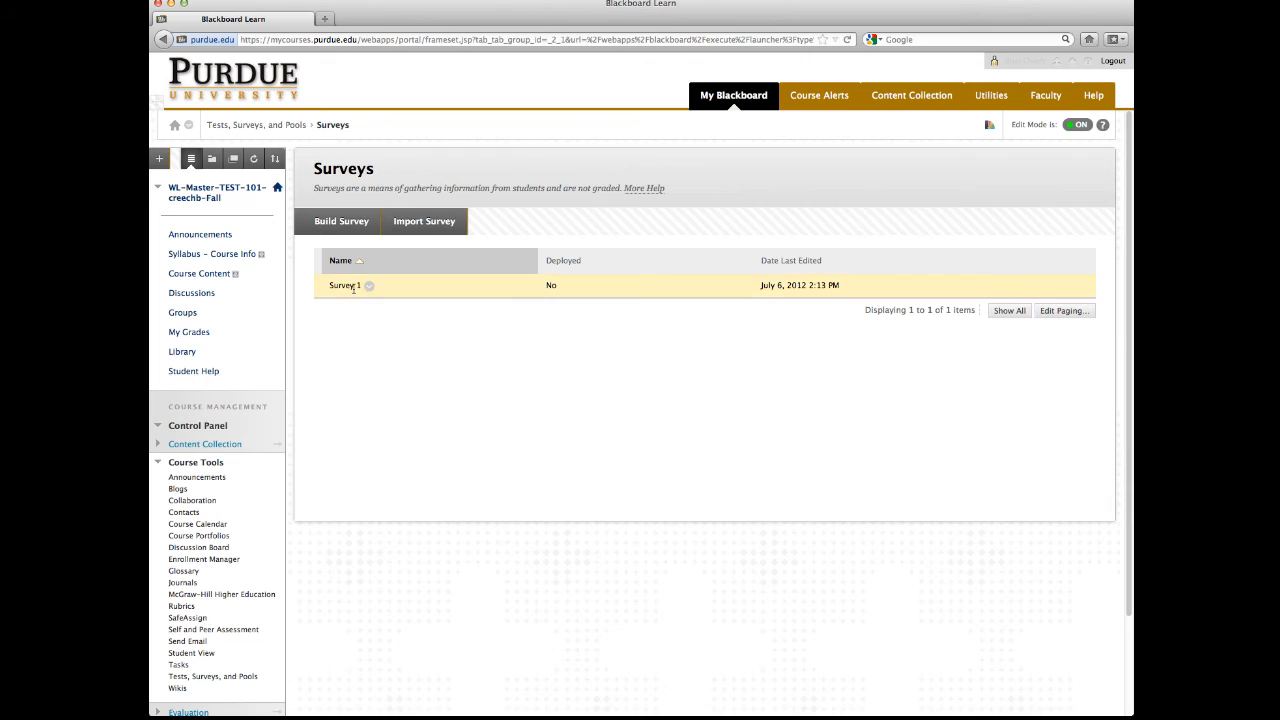
Step: Add the existing Survey 1 to the Course Content area as a survey assessment and submit it
{"action": "left_click", "coordinate": [200, 462]}
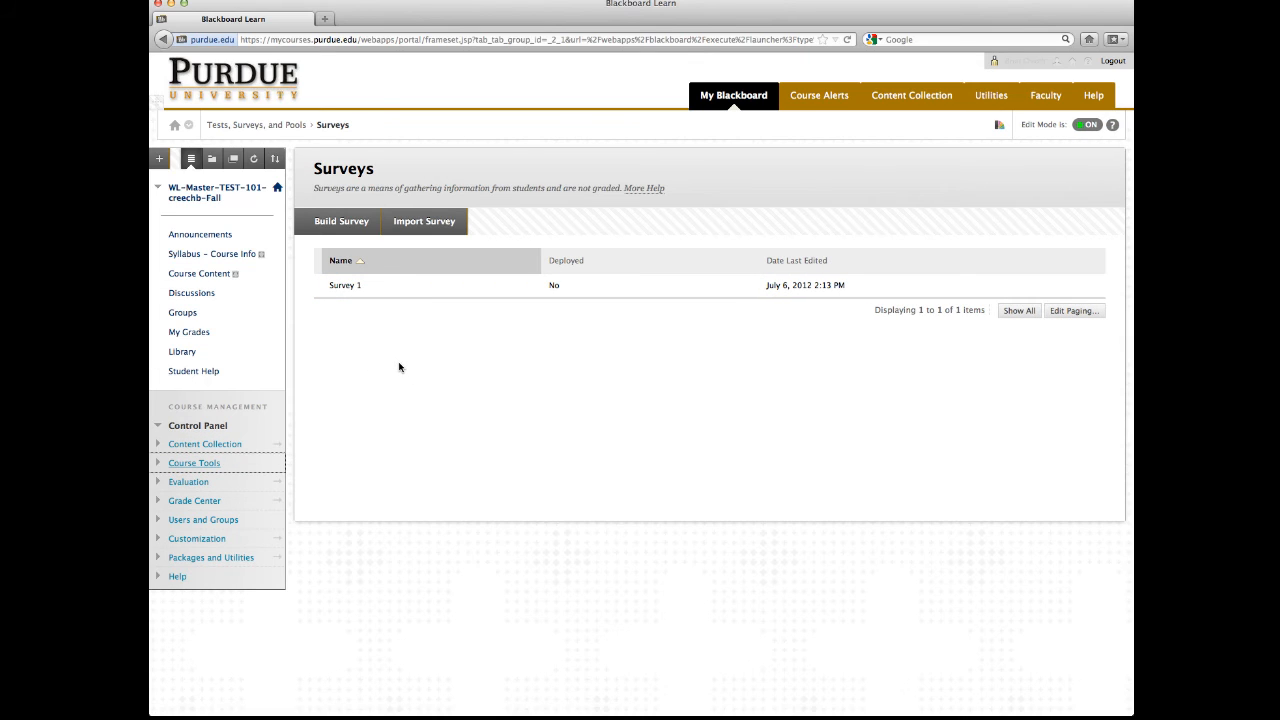
{"action": "left_click", "coordinate": [208, 277]}
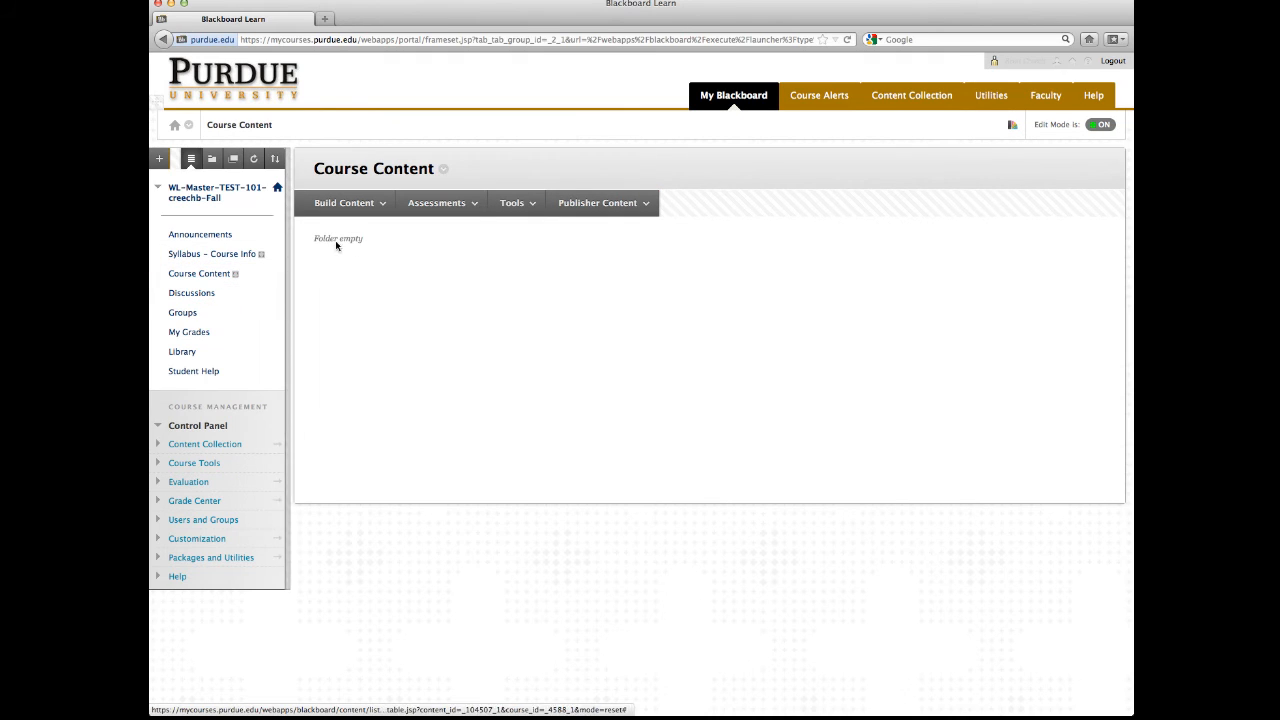
{"action": "left_click", "coordinate": [424, 212]}
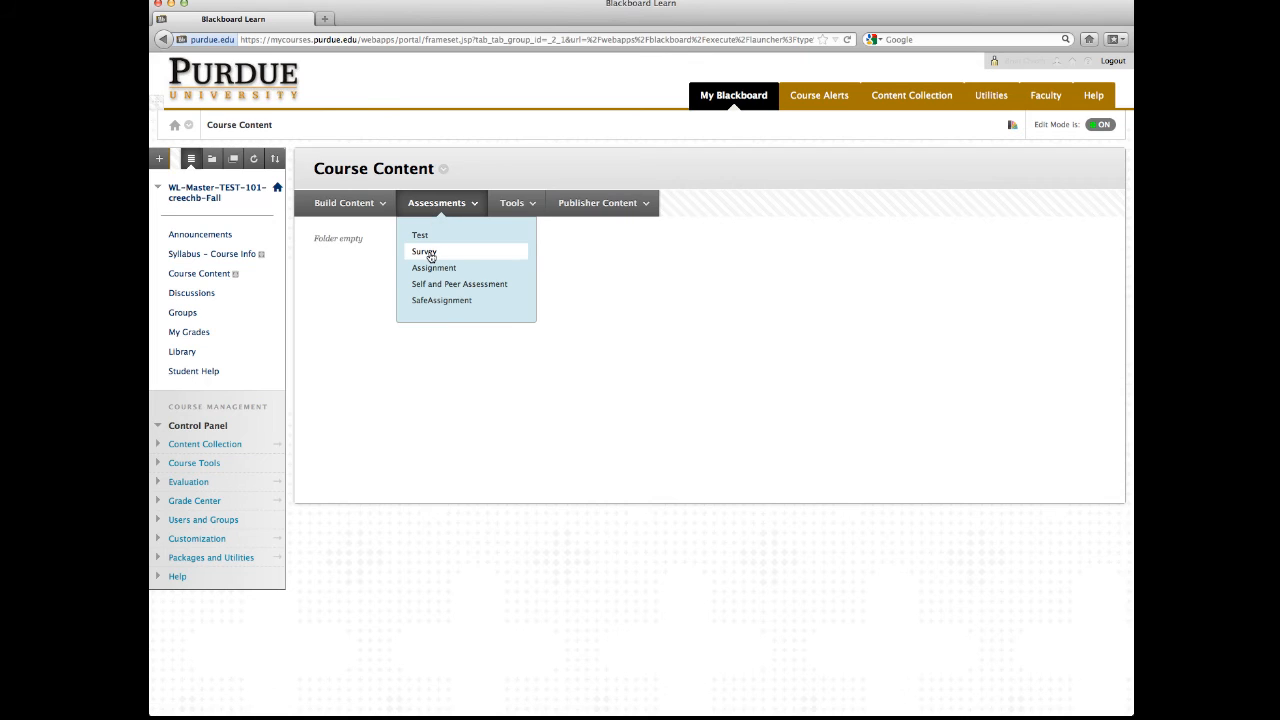
{"action": "left_click", "coordinate": [430, 253]}
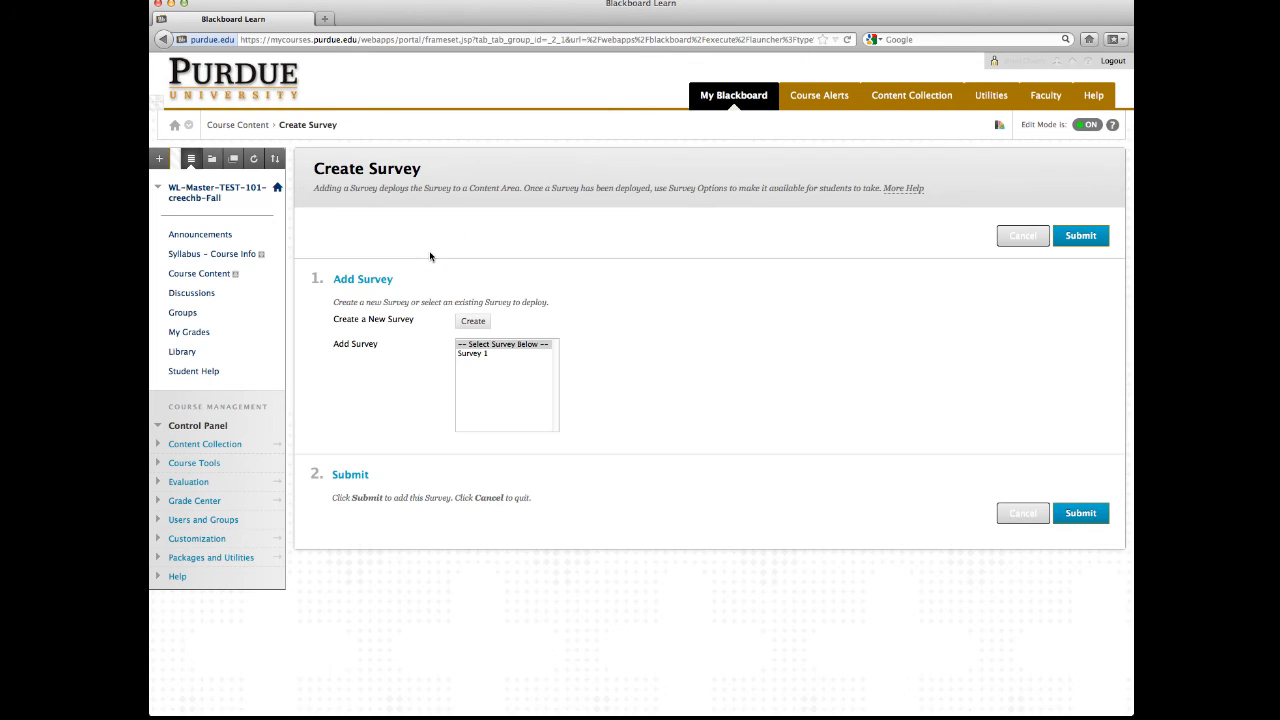
{"action": "left_click", "coordinate": [469, 354]}
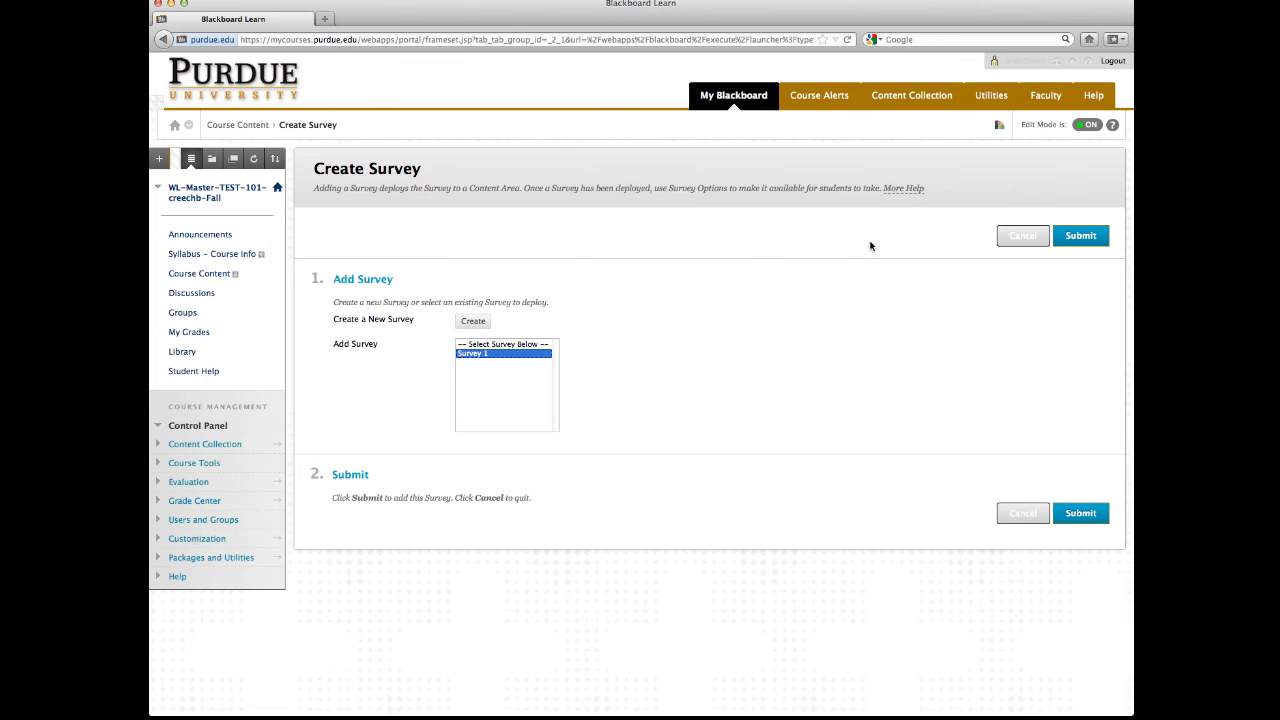
{"action": "left_click", "coordinate": [1078, 237]}
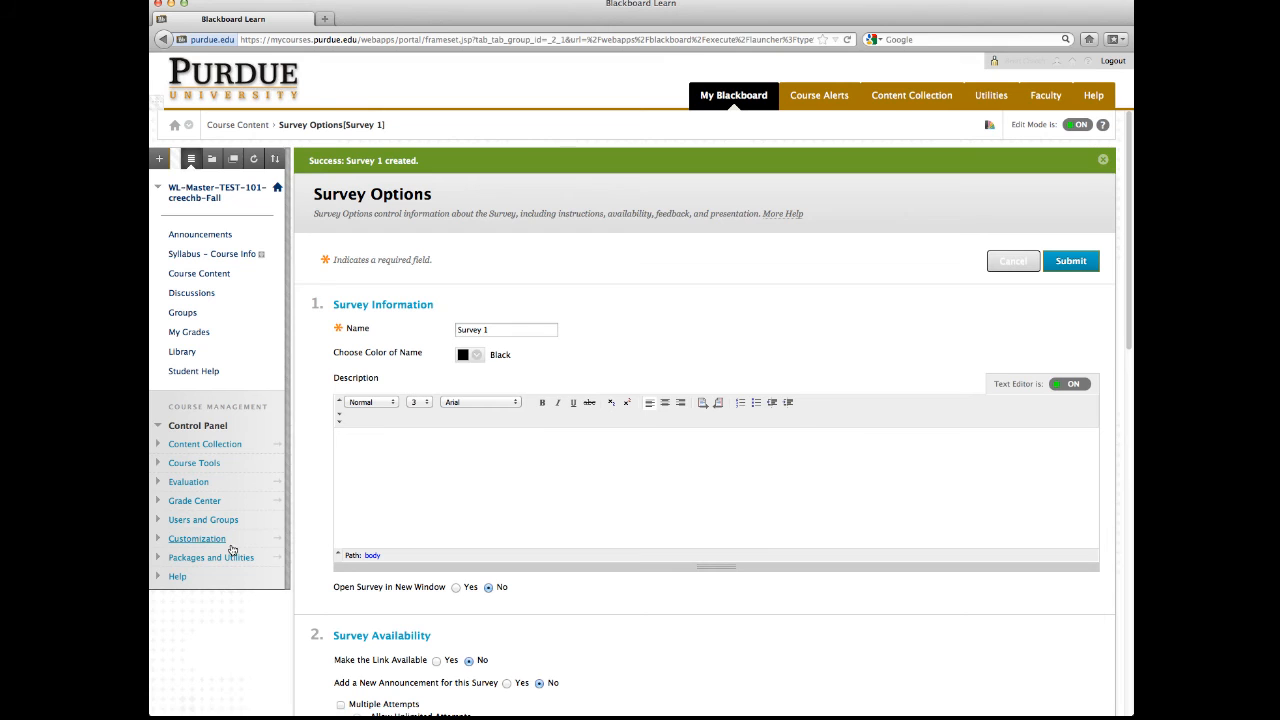
Step: Enter the survey description "Tell me what your major is" and submit the survey options, leaving the other settings at their defaults
{"action": "left_click", "coordinate": [434, 494]}
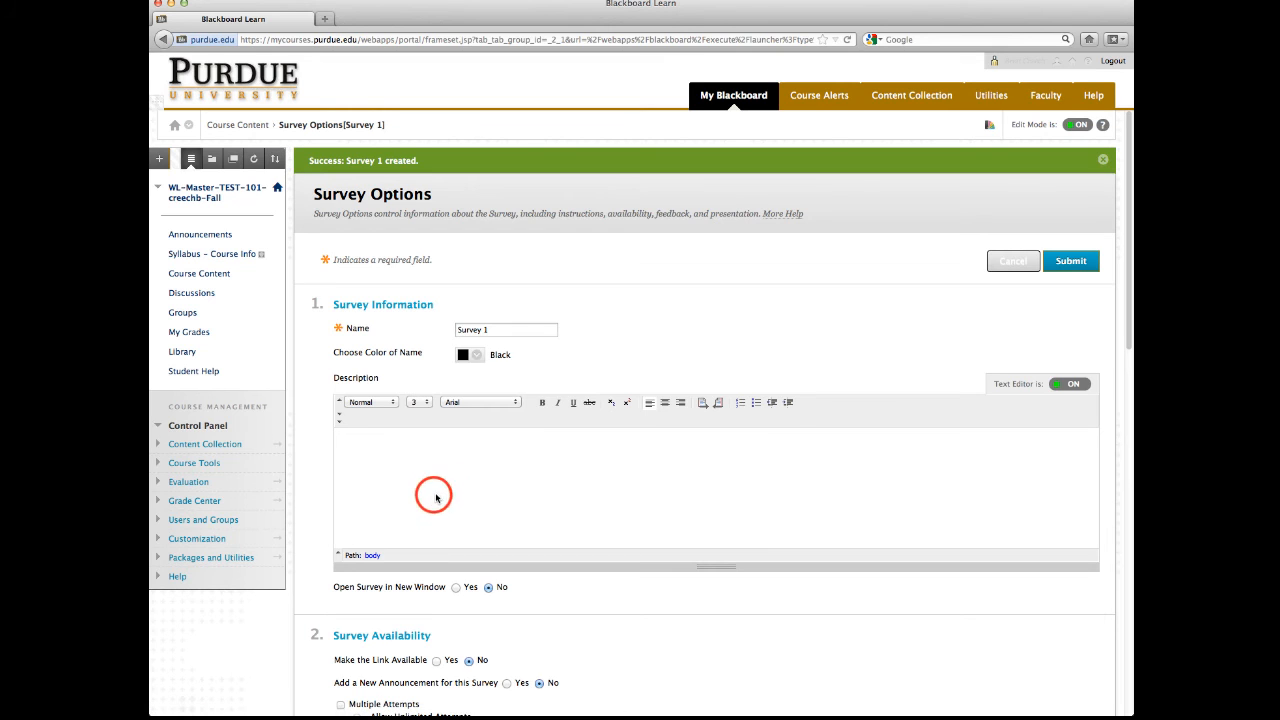
{"action": "scroll", "coordinate": [433, 497], "scroll_direction": "down", "scroll_amount": 1}
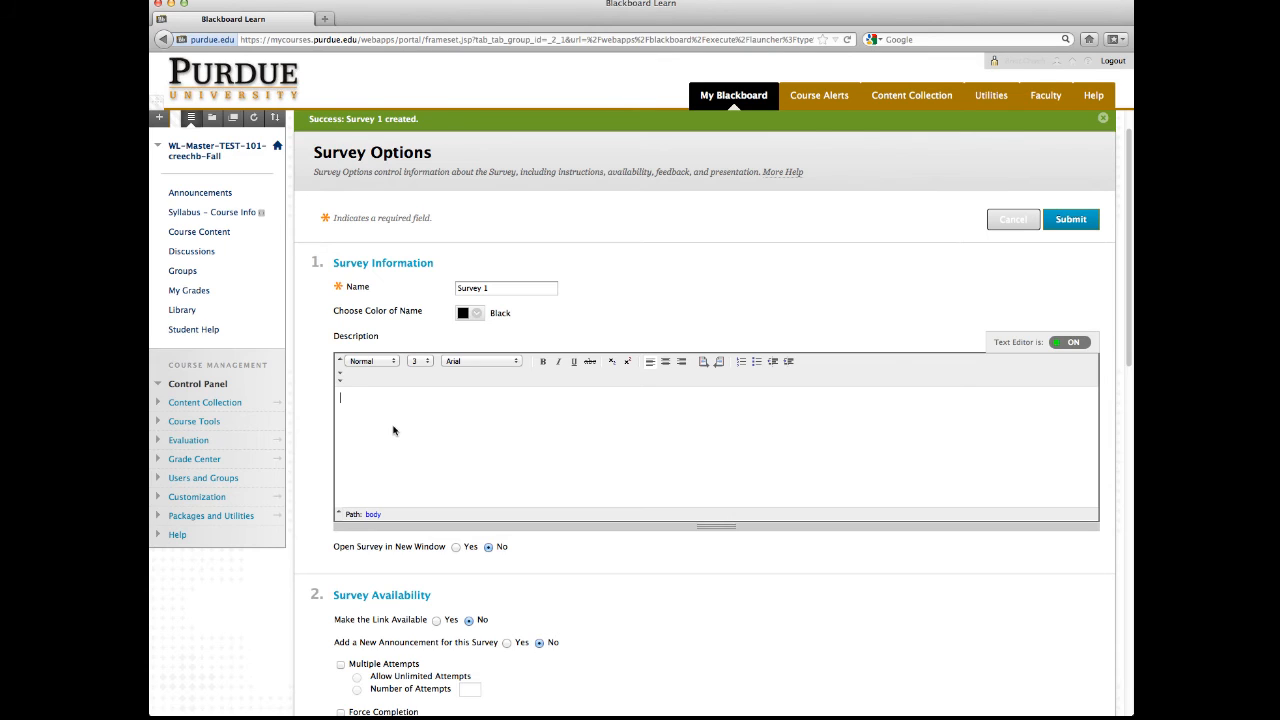
{"action": "type", "text": "Tell me what your major is"}
{"action": "scroll", "coordinate": [421, 505], "scroll_direction": "down", "scroll_amount": 5}
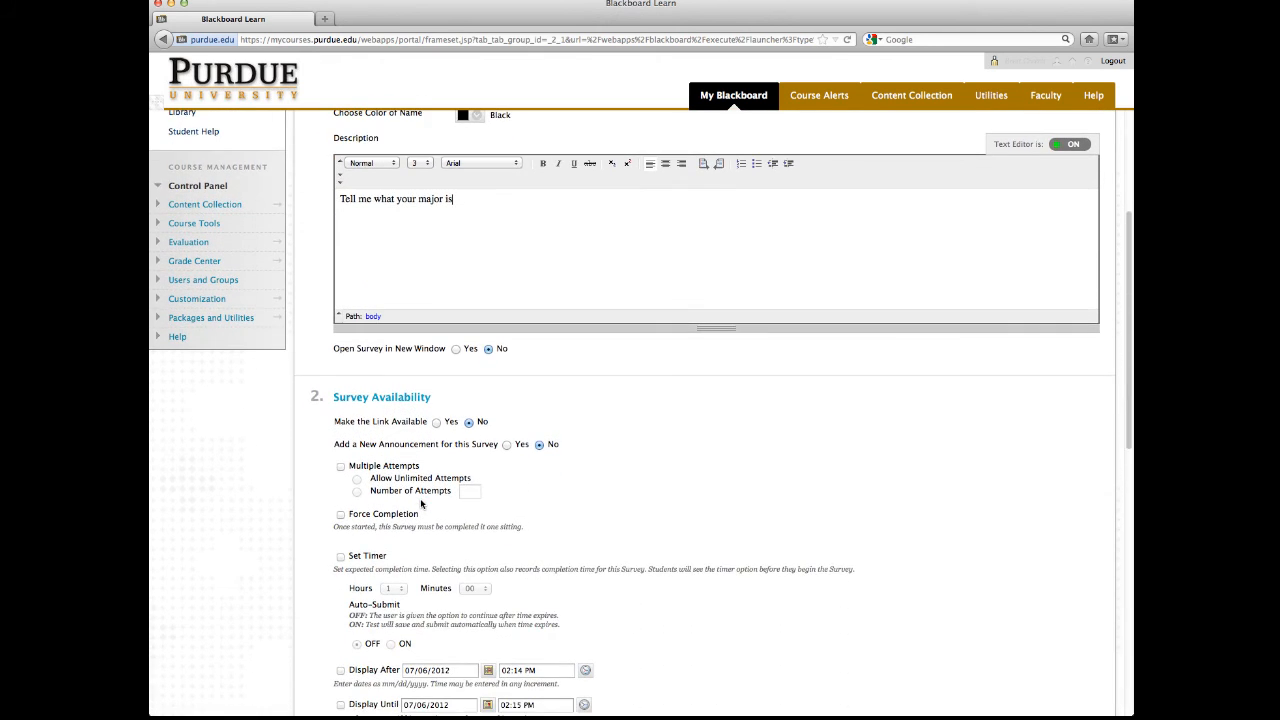
{"action": "scroll", "coordinate": [421, 505], "scroll_direction": "down", "scroll_amount": 4}
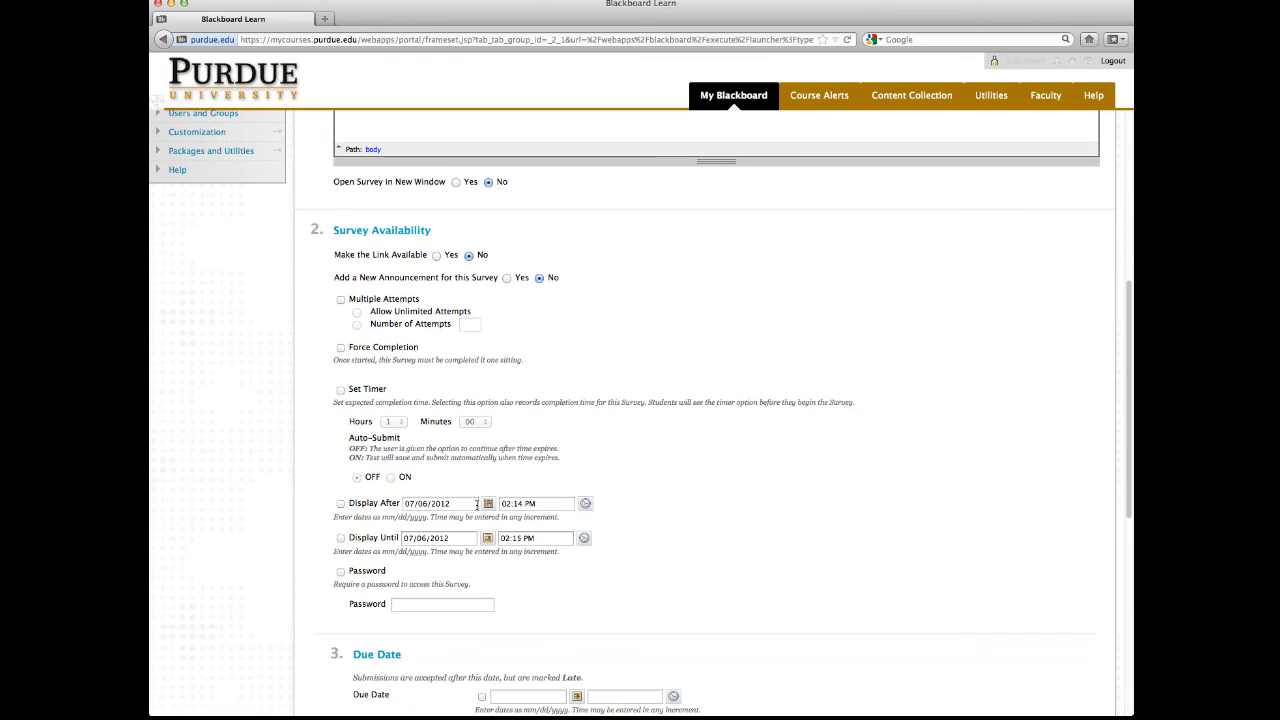
{"action": "scroll", "coordinate": [543, 520], "scroll_direction": "down", "scroll_amount": 8}
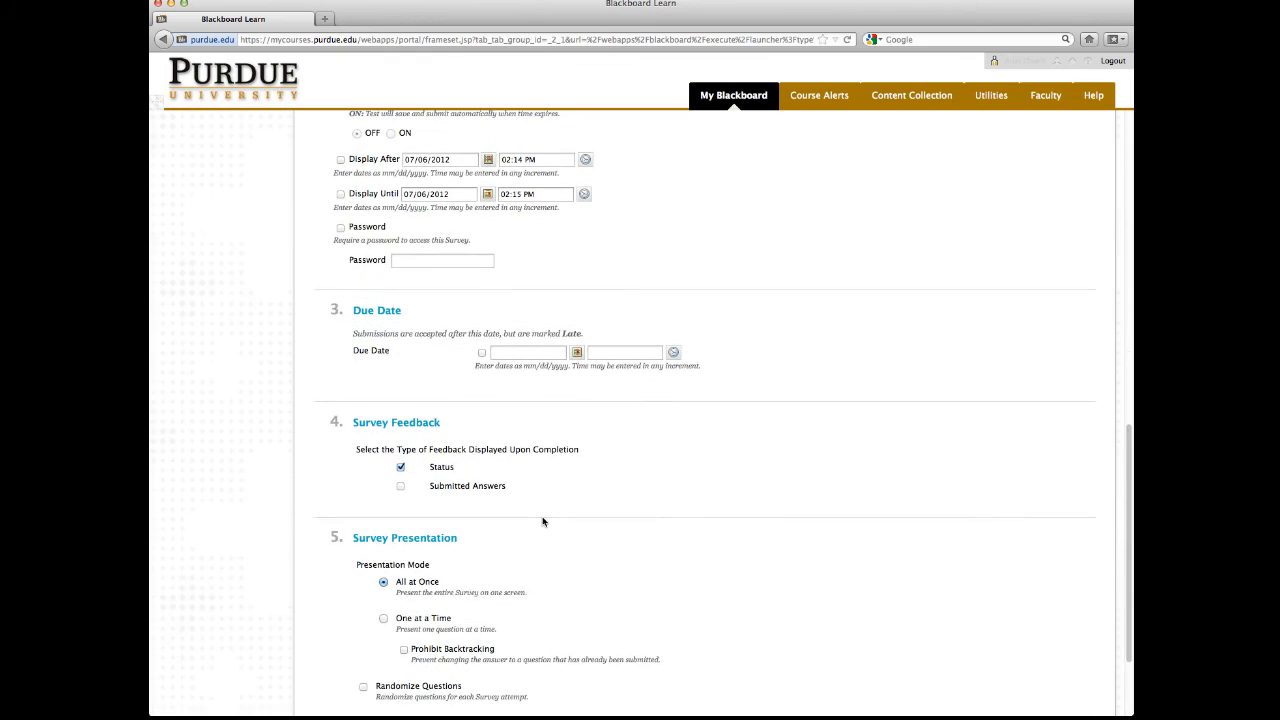
{"action": "scroll", "coordinate": [543, 520], "scroll_direction": "down", "scroll_amount": 3}
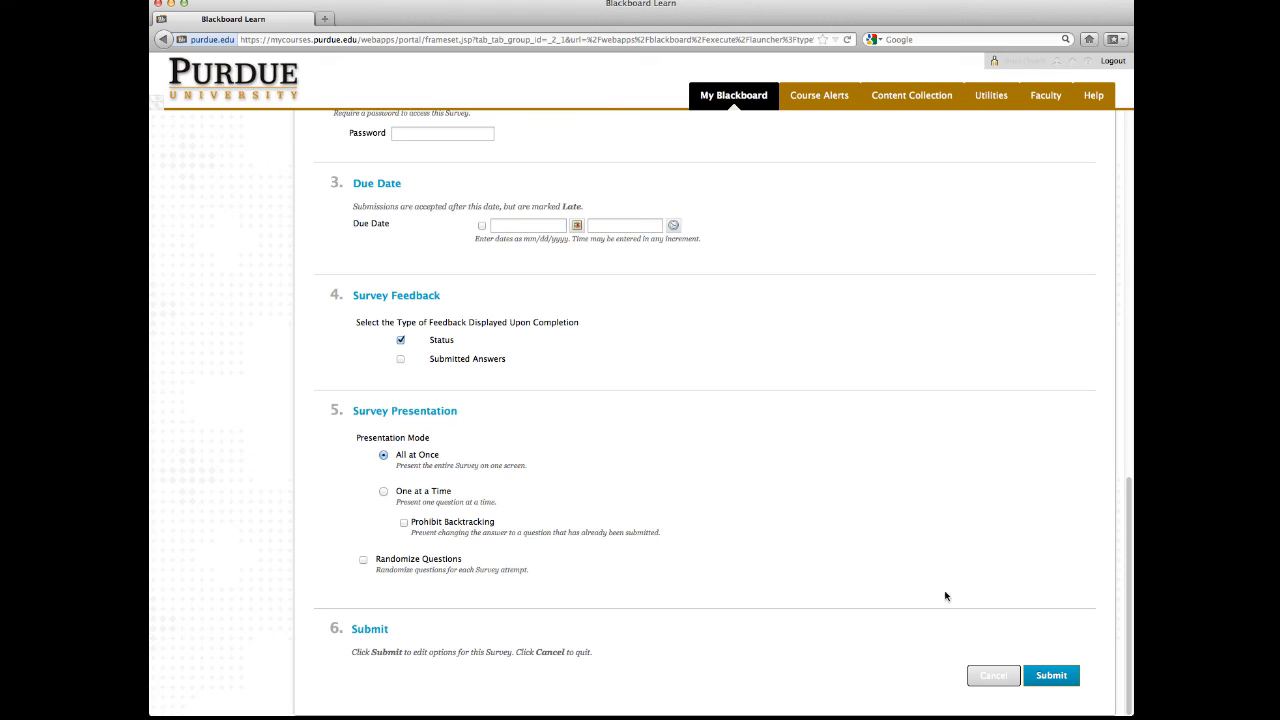
{"action": "left_click", "coordinate": [1060, 675]}
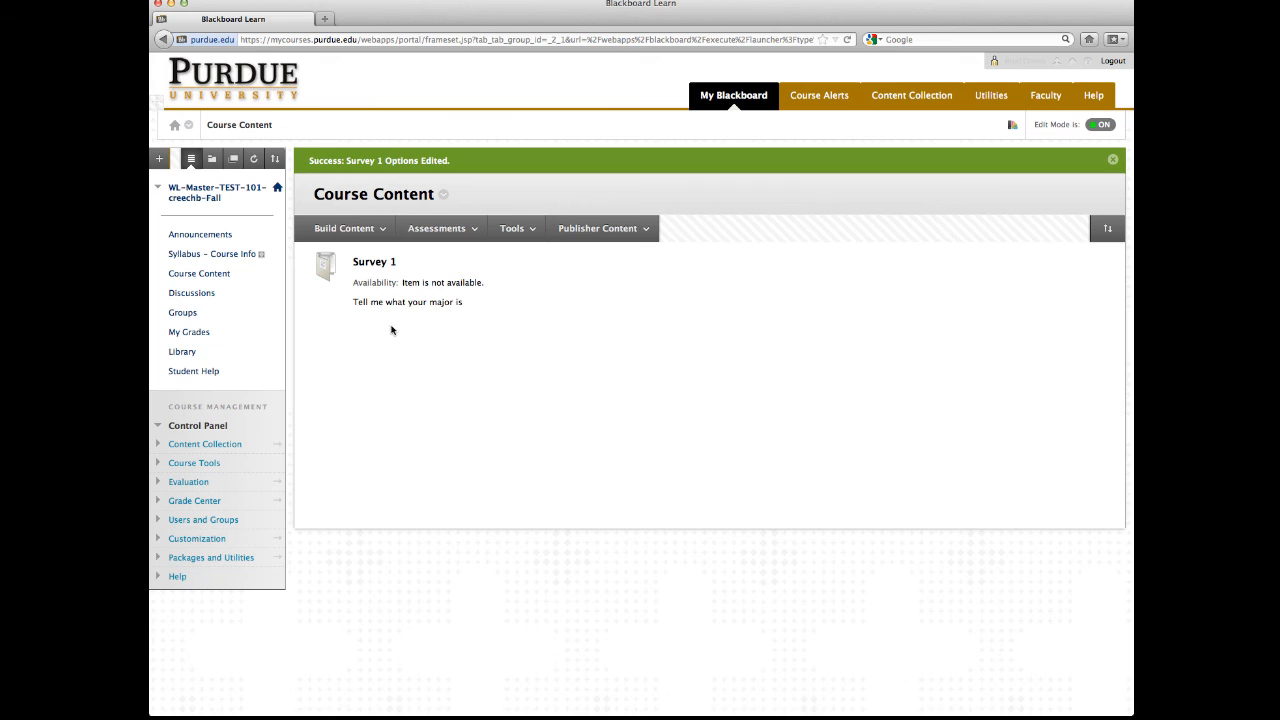
Step: Open the Full Grade Center and view the options available for the Survey 1 column, then close them
{"action": "left_click", "coordinate": [212, 506]}
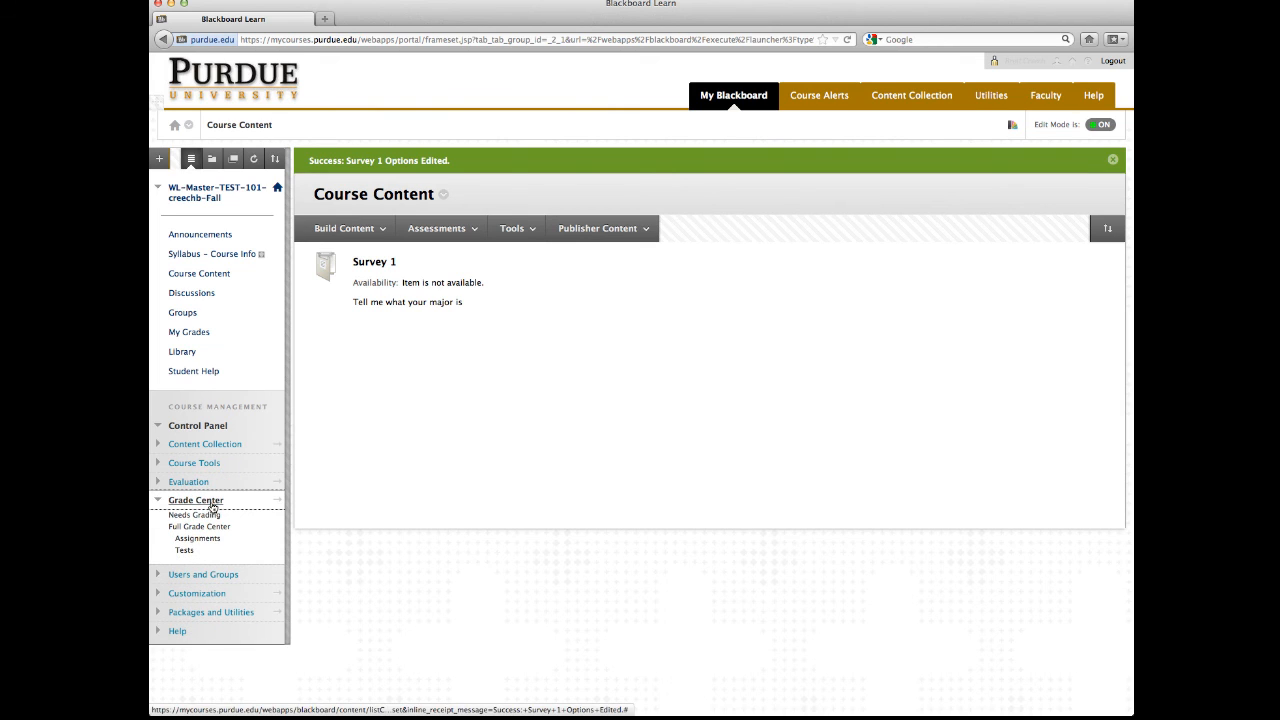
{"action": "left_click", "coordinate": [208, 526]}
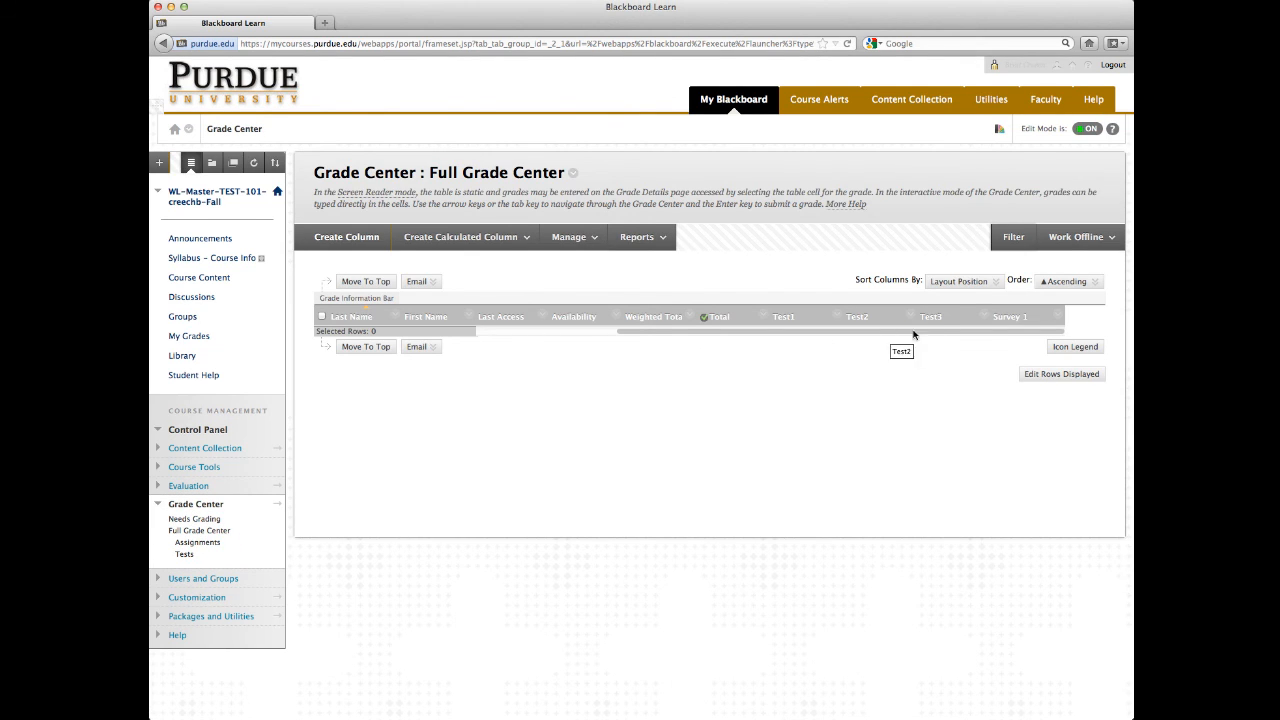
{"action": "left_click", "coordinate": [1057, 317]}
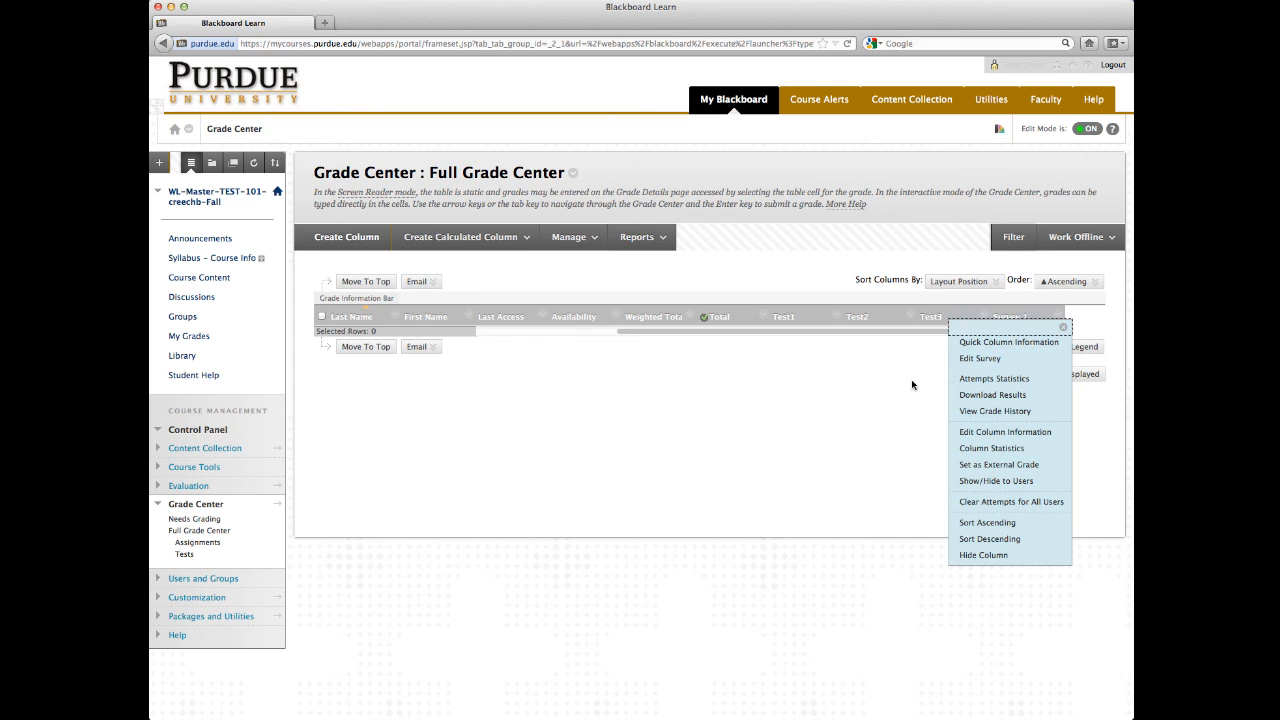
{"action": "left_click", "coordinate": [1063, 328]}
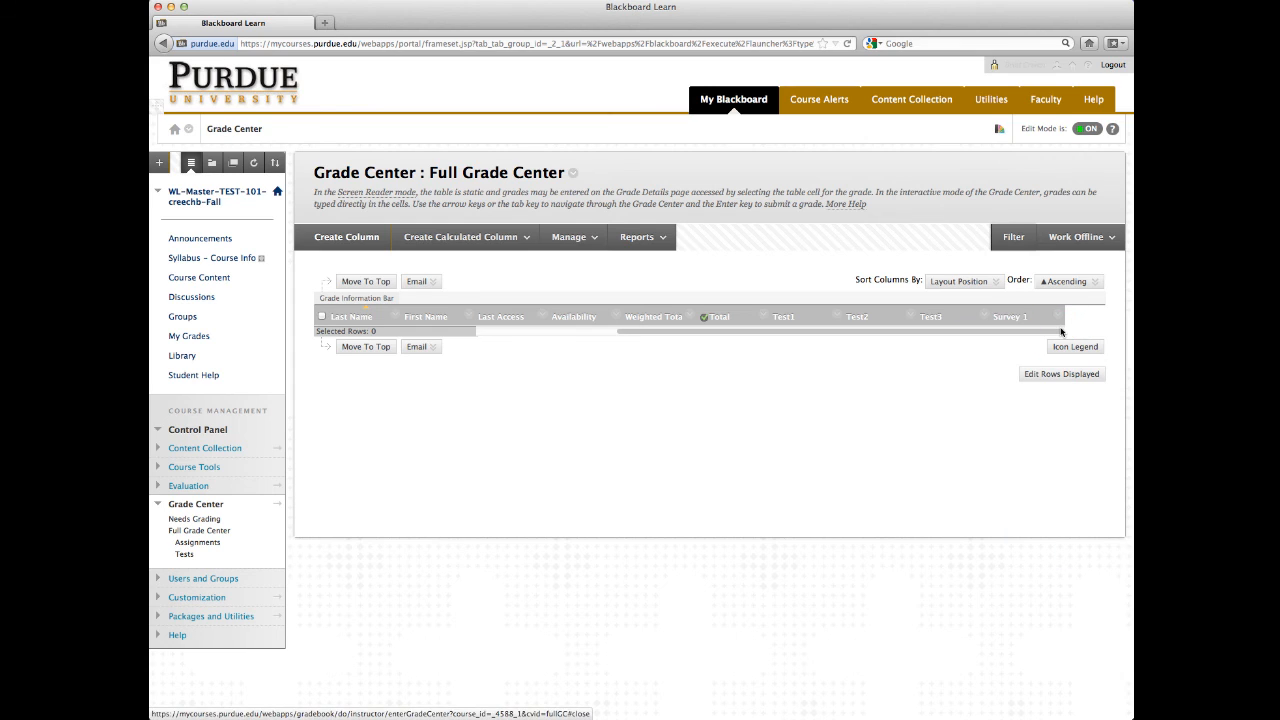